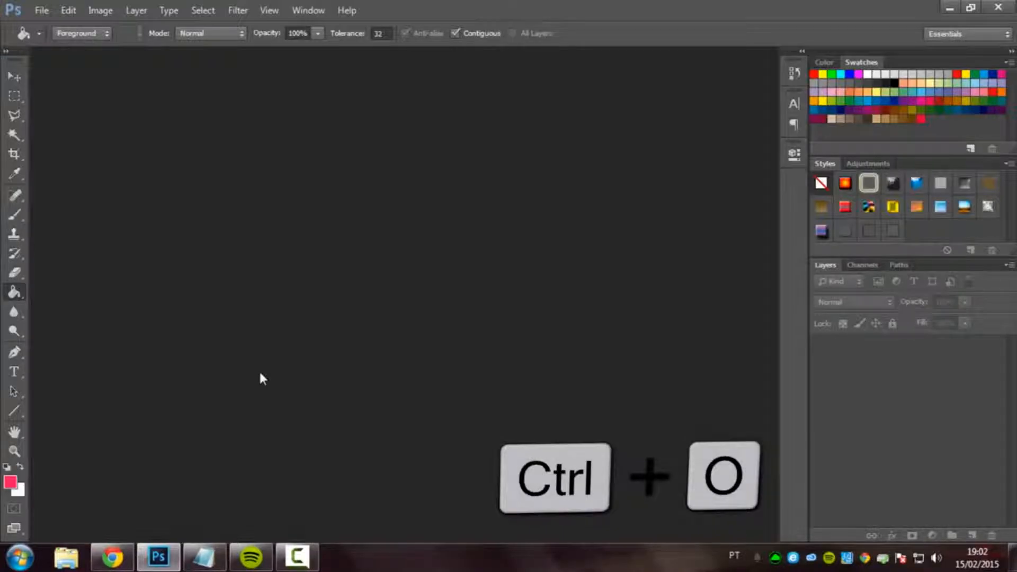
Open the photo IMG_3791 from the BGS folder.
{"action": "key", "text": "ctrl+o"}
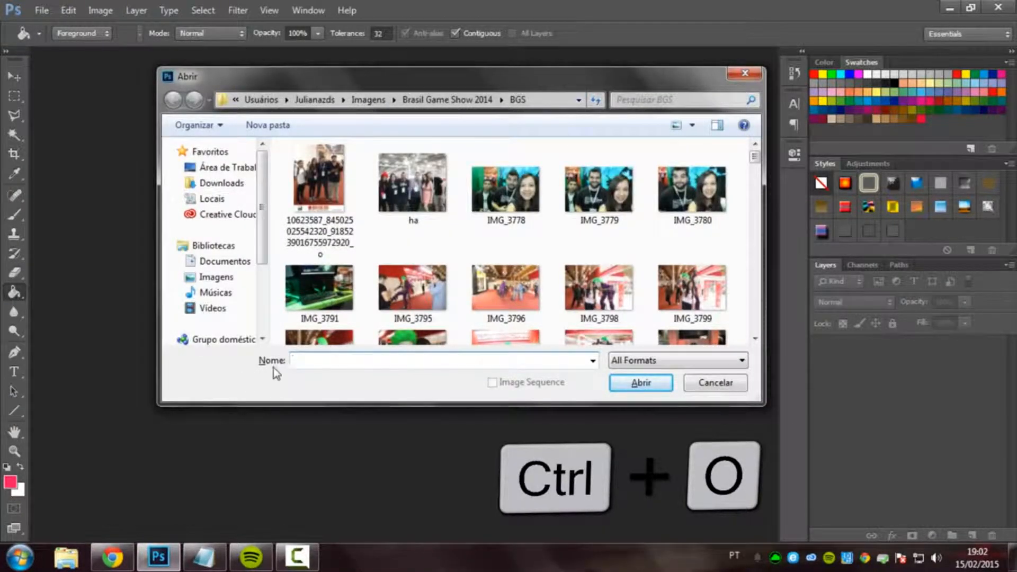
{"action": "double_click", "coordinate": [326, 265]}
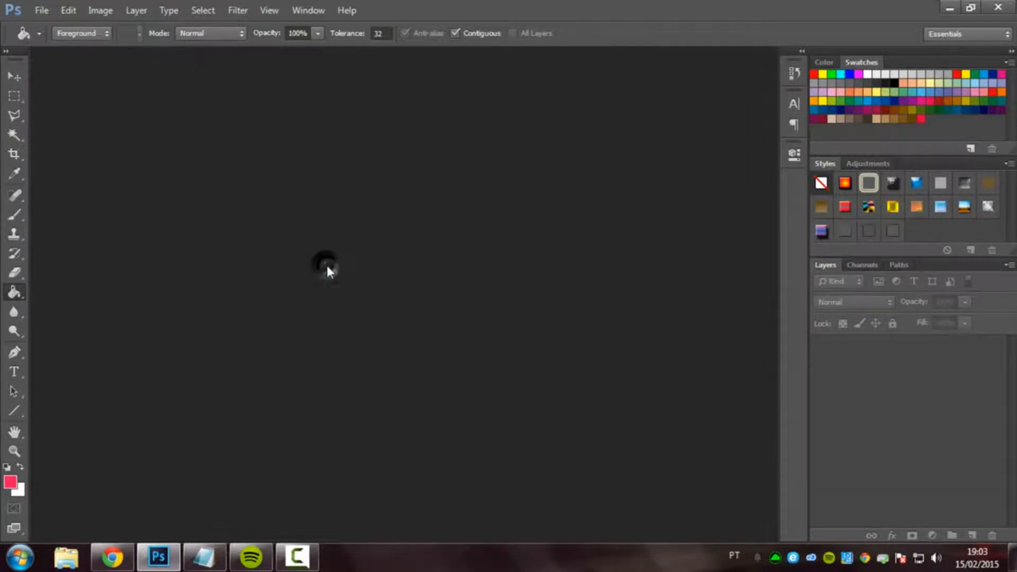
{"action": "left_click", "coordinate": [557, 295]}
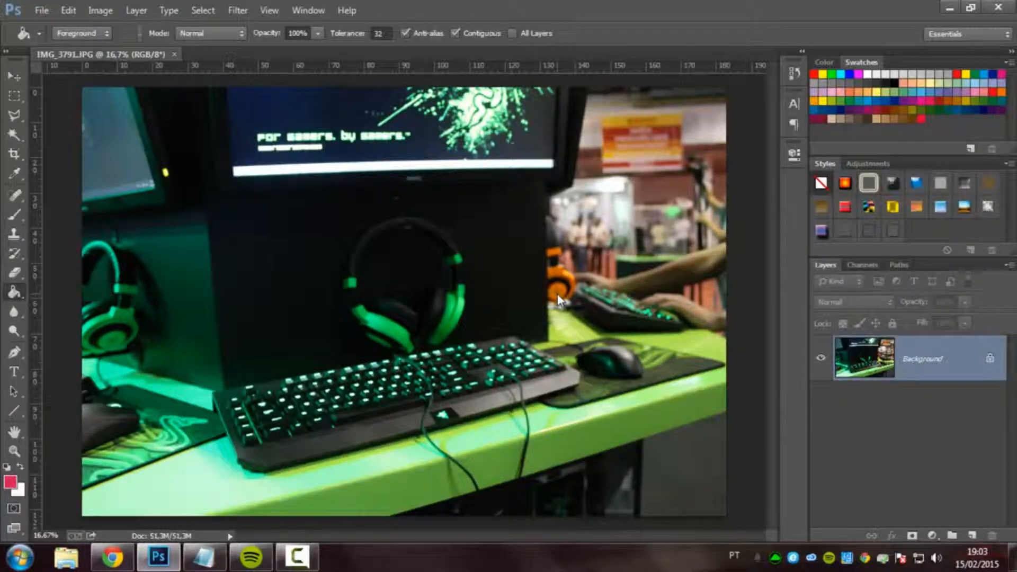
Select the entire photo and clear the selection again.
{"action": "key", "text": "ctrl+a"}
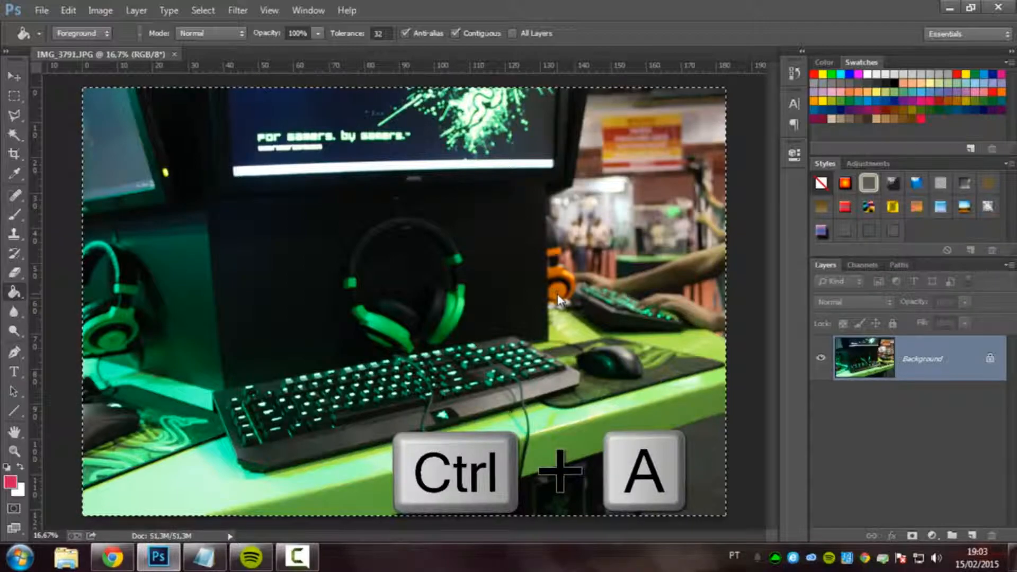
{"action": "key", "text": "ctrl+d"}
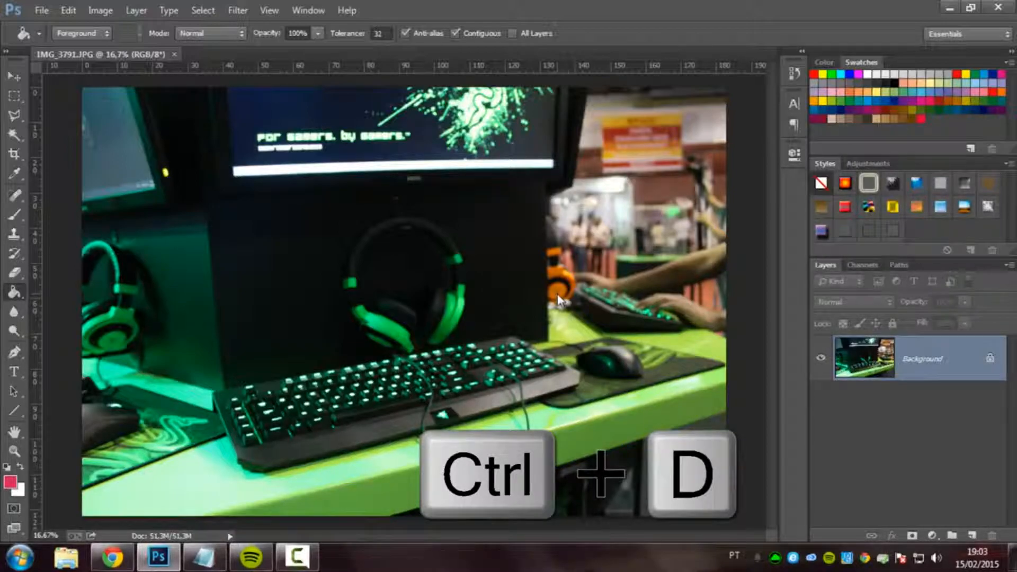
Outline a freeform area around the headset, keyboard and mouse with the Polygonal Lasso, and deselect it.
{"action": "left_click", "coordinate": [15, 115]}
{"action": "left_click", "coordinate": [80, 125]}
{"action": "left_click", "coordinate": [307, 346]}
{"action": "left_click", "coordinate": [432, 204]}
{"action": "left_click", "coordinate": [684, 337]}
{"action": "left_click", "coordinate": [317, 400]}
{"action": "left_click", "coordinate": [307, 346]}
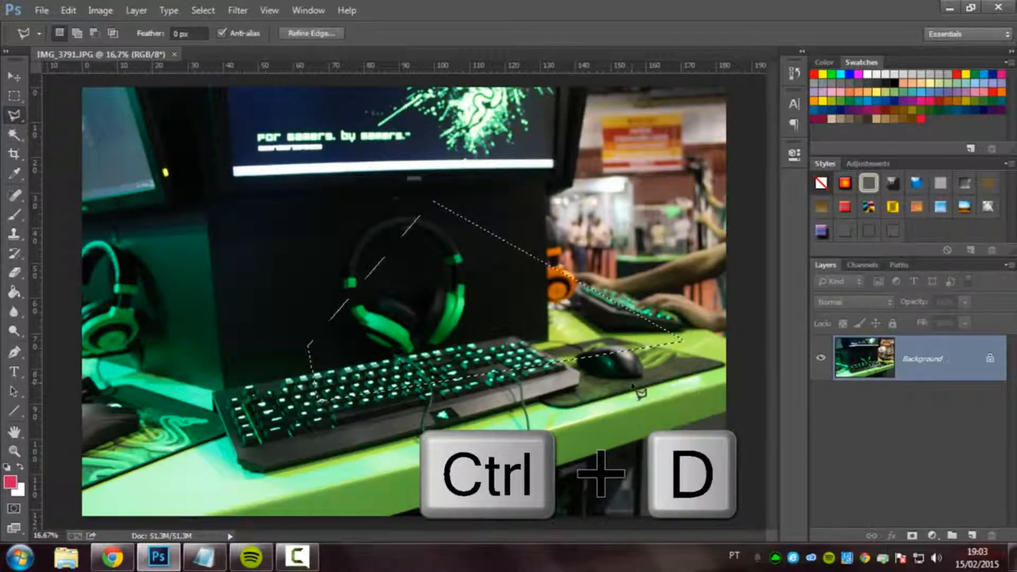
{"action": "key", "text": "ctrl+d"}
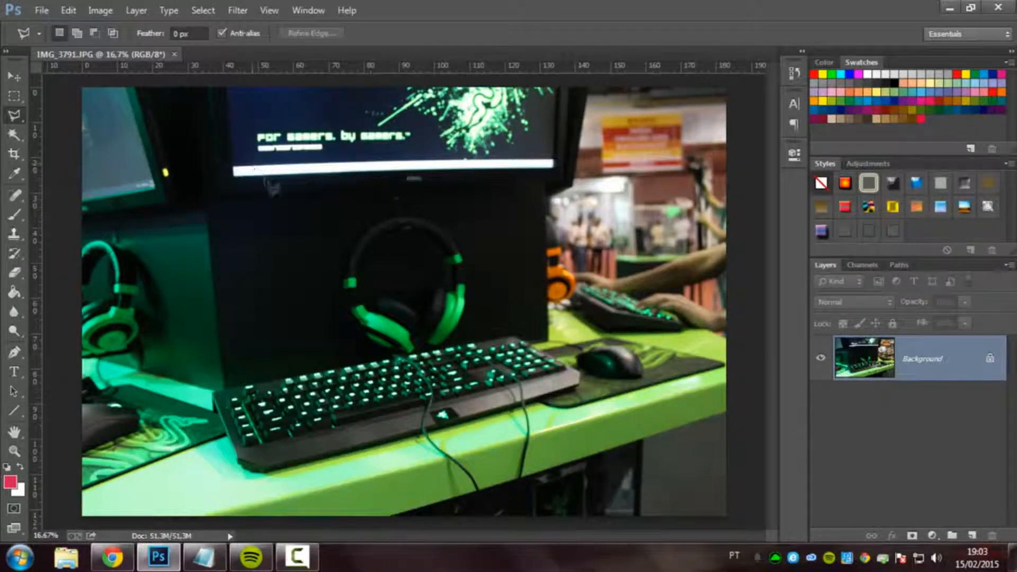
Copy the entire photo and paste it as a new layer above the background.
{"action": "key", "text": "ctrl+a"}
{"action": "key", "text": "ctrl+c"}
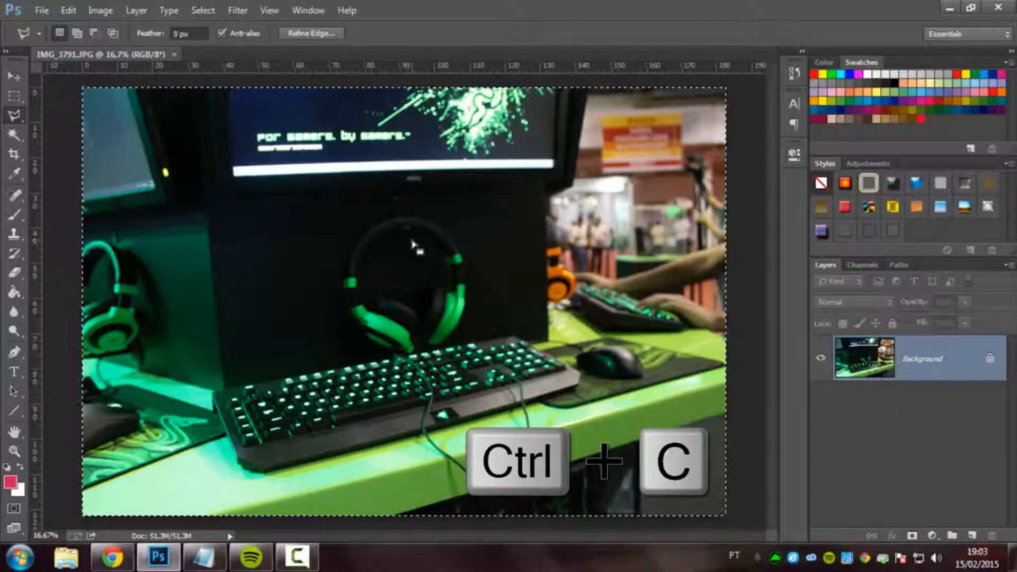
{"action": "key", "text": "ctrl+v"}
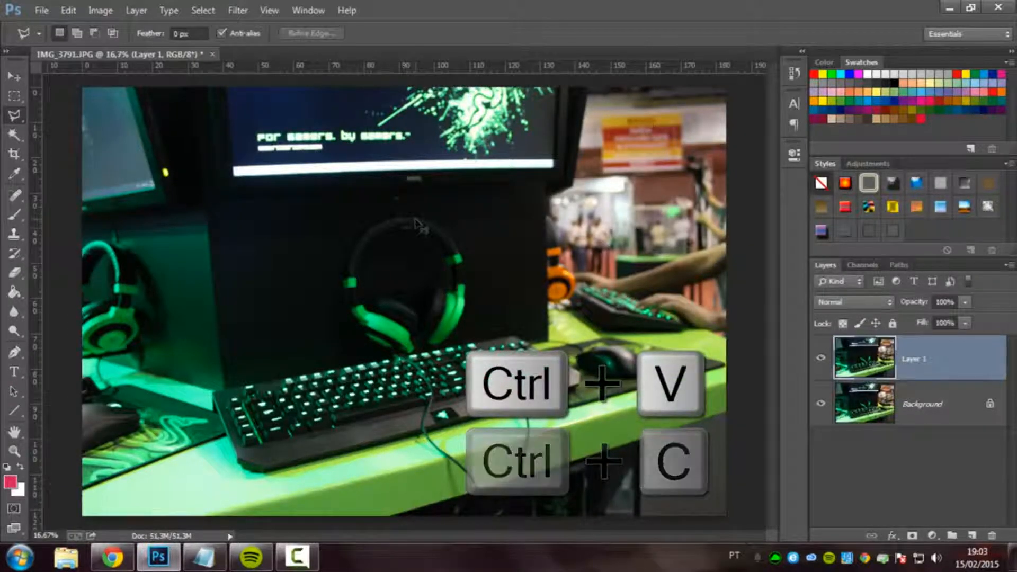
Switch to the Move tool, hide both layers and make them visible again.
{"action": "left_click", "coordinate": [14, 76]}
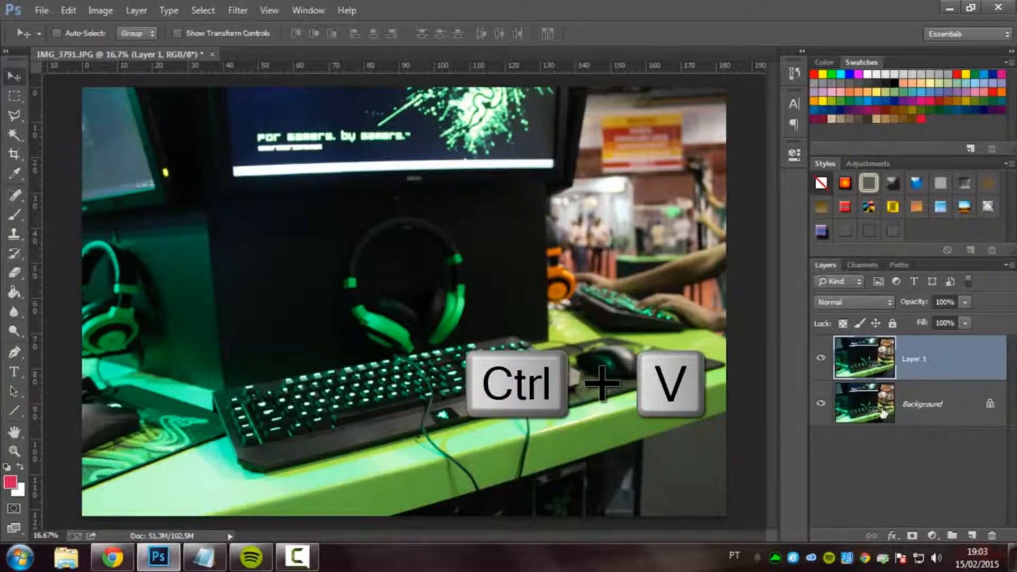
{"action": "left_click_drag", "start_coordinate": [821, 358], "coordinate": [821, 404]}
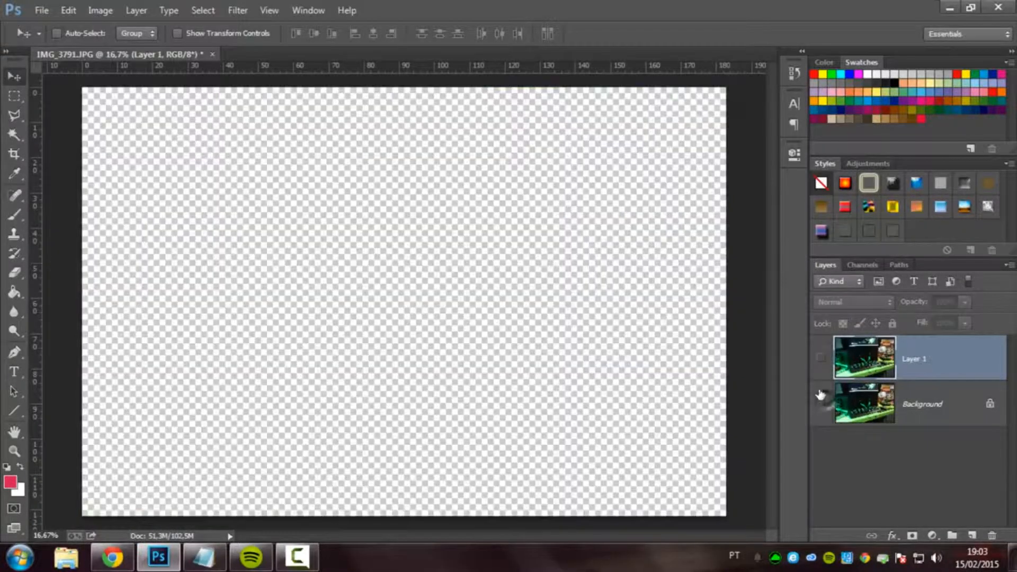
{"action": "left_click", "coordinate": [821, 358]}
{"action": "left_click", "coordinate": [821, 404]}
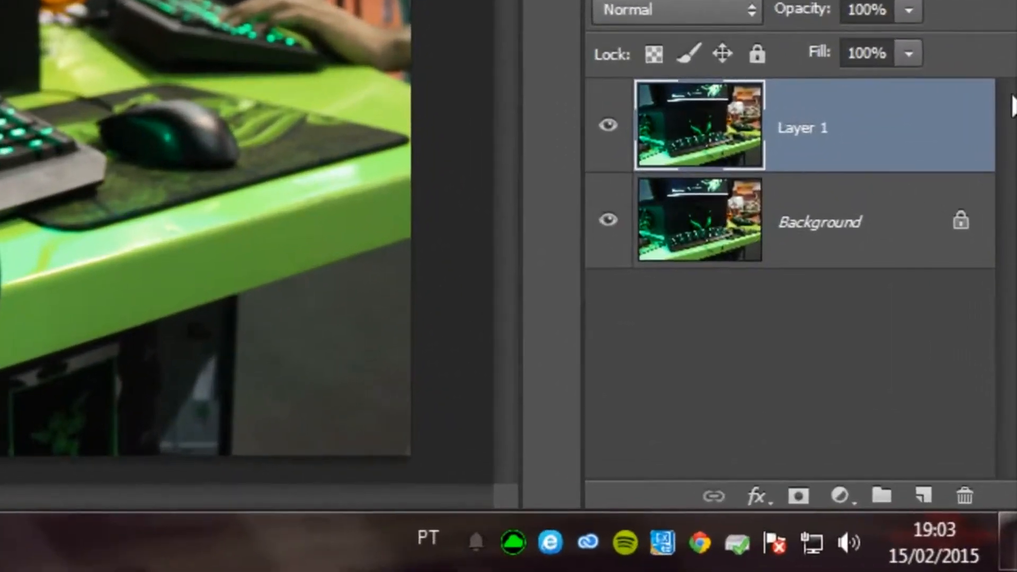
Delete the pasted Layer 1 and close the photo without saving the changes.
{"action": "left_click", "coordinate": [786, 215]}
{"action": "left_click", "coordinate": [815, 119]}
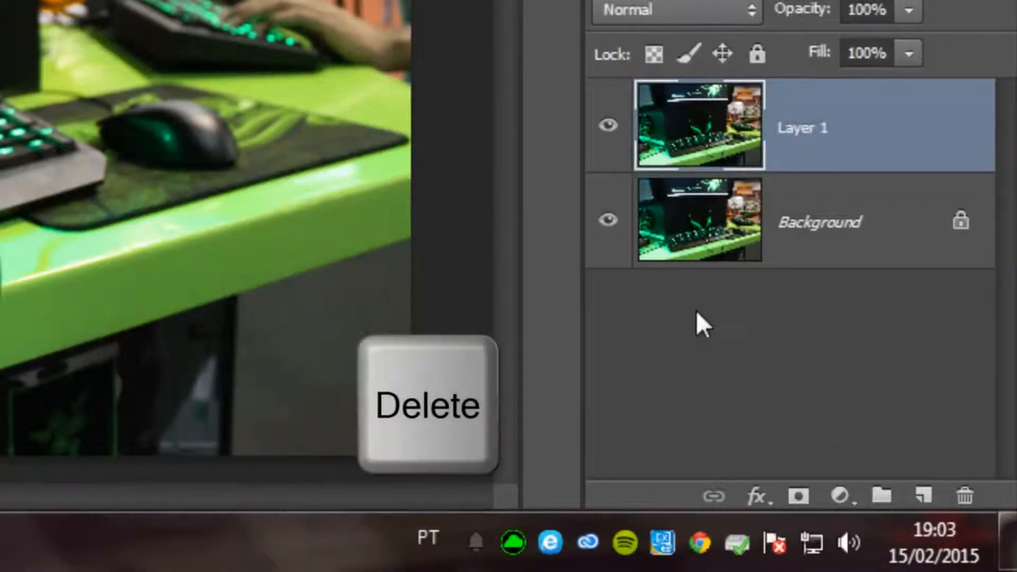
{"action": "key", "text": "Delete"}
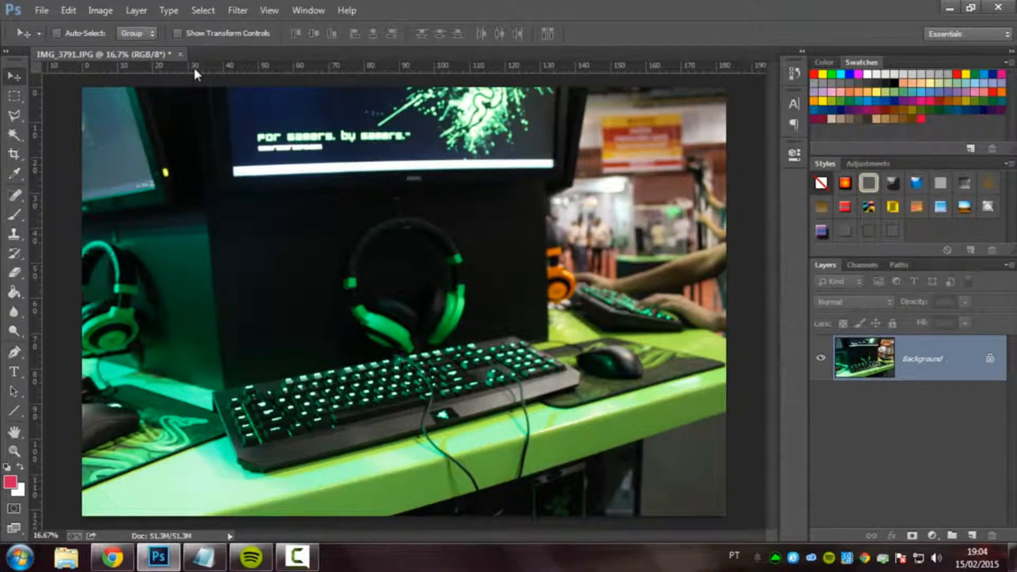
{"action": "left_click", "coordinate": [180, 54]}
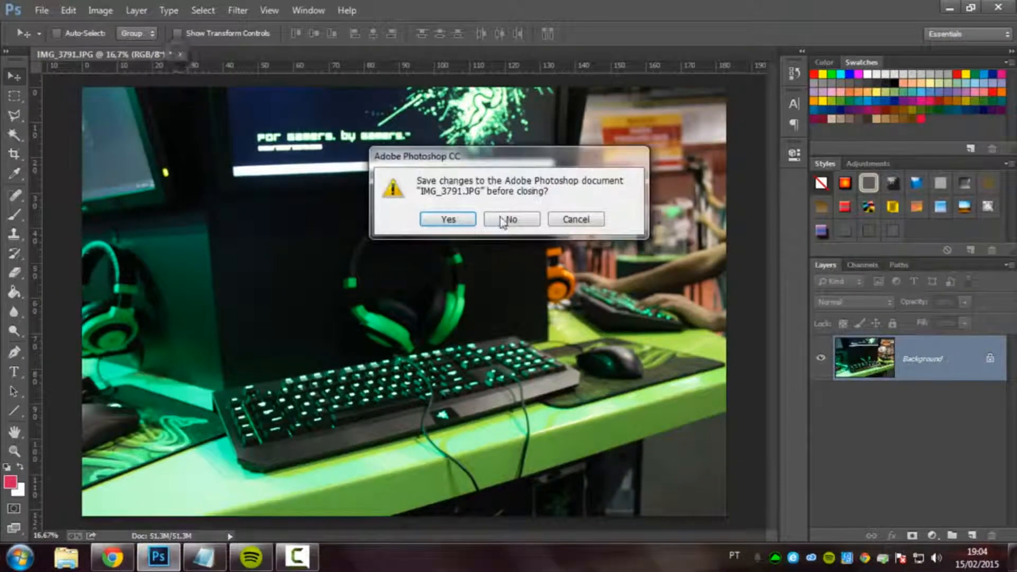
{"action": "left_click", "coordinate": [499, 219]}
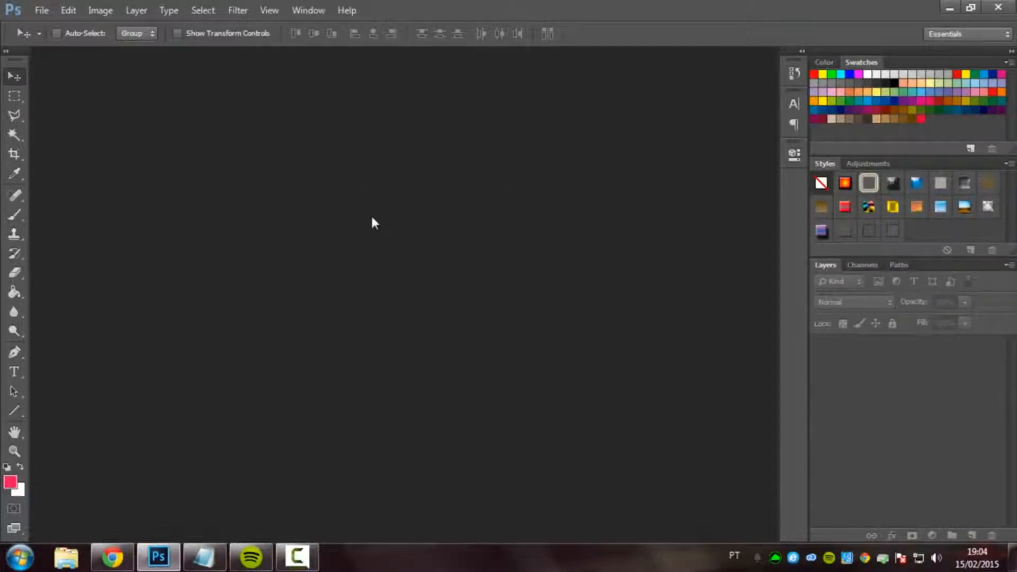
Start a new document with a width of 1280 pixels, height of 720 pixels and resolution of 300 pixels/inch.
{"action": "key", "text": "ctrl+n"}
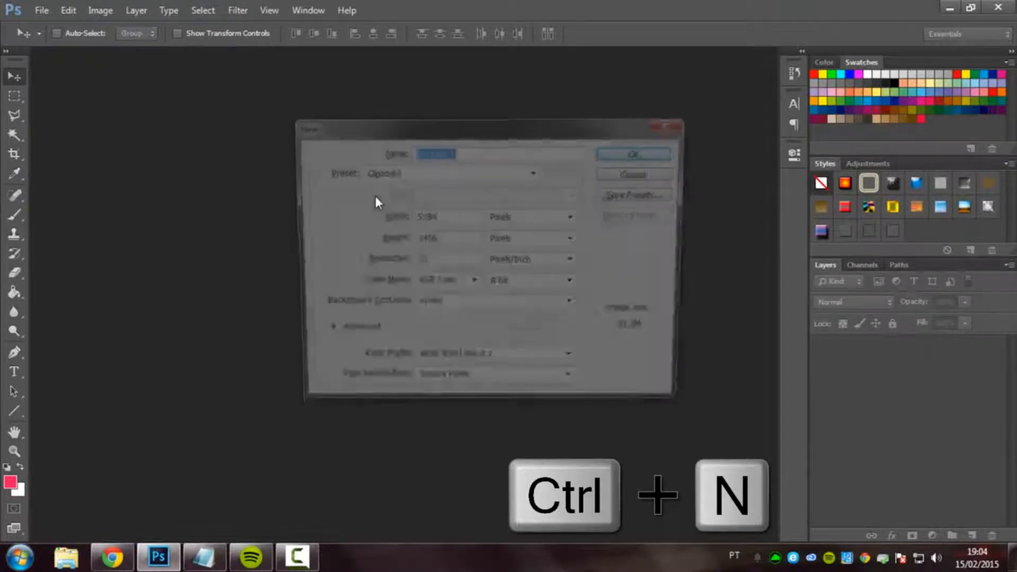
{"action": "double_click", "coordinate": [433, 217]}
{"action": "type", "text": "1280"}
{"action": "key", "text": "Tab"}
{"action": "type", "text": "720"}
{"action": "key", "text": "Tab"}
{"action": "key", "text": "Tab"}
{"action": "type", "text": "300"}
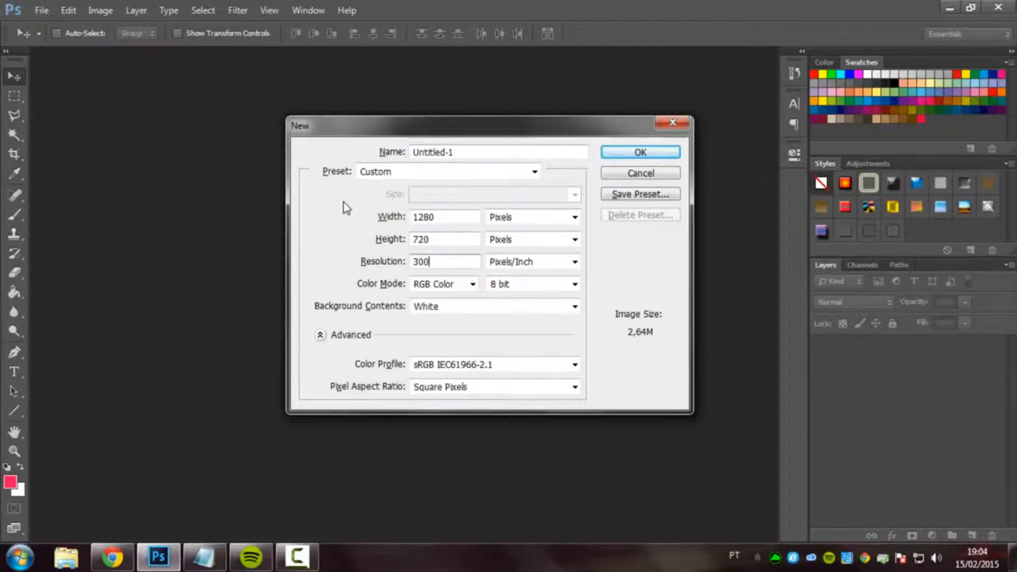
Try the White, Background Color and Transparent options for the new document's background contents.
{"action": "left_click", "coordinate": [466, 306]}
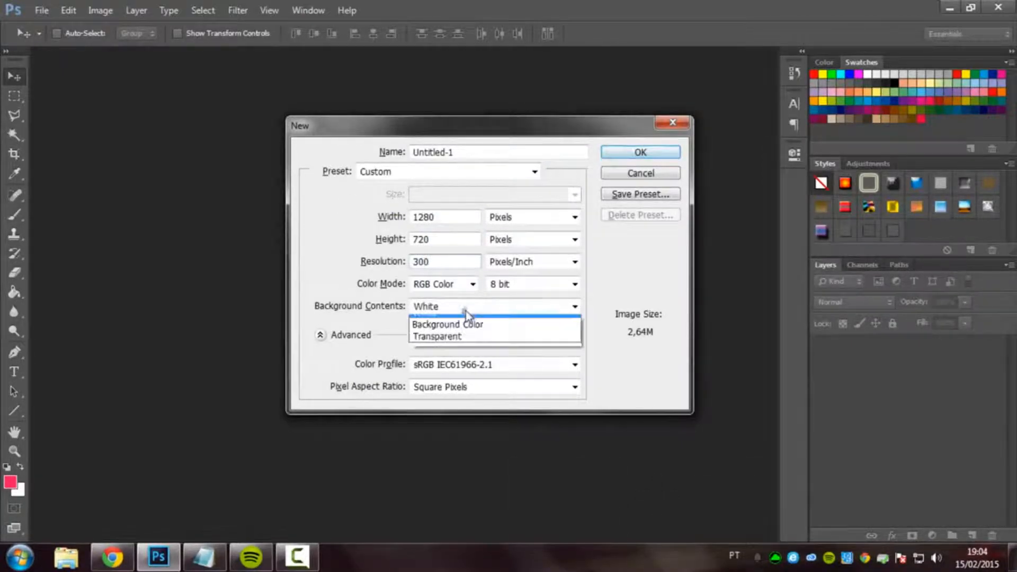
{"action": "left_click", "coordinate": [431, 321]}
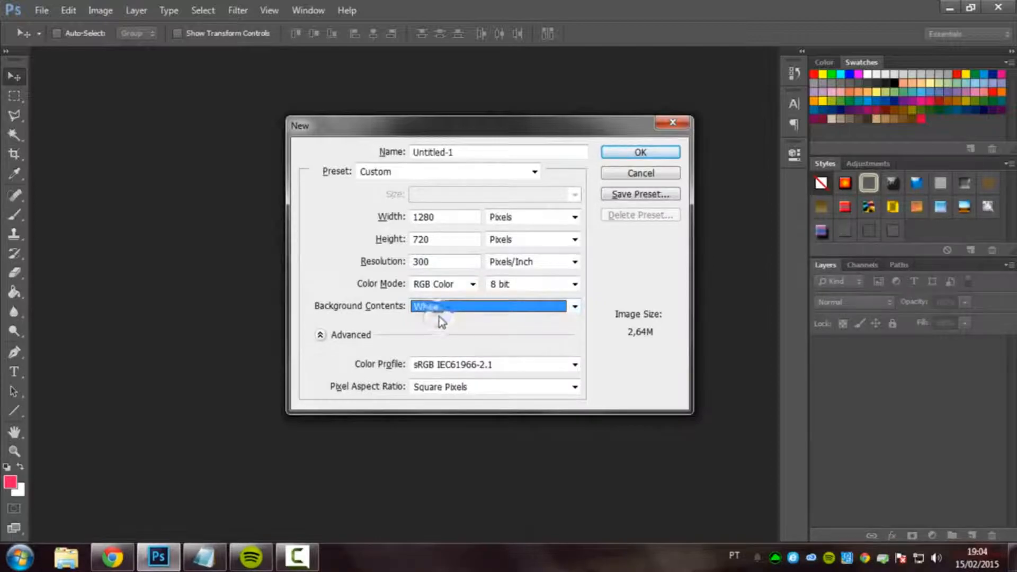
{"action": "left_click", "coordinate": [448, 311]}
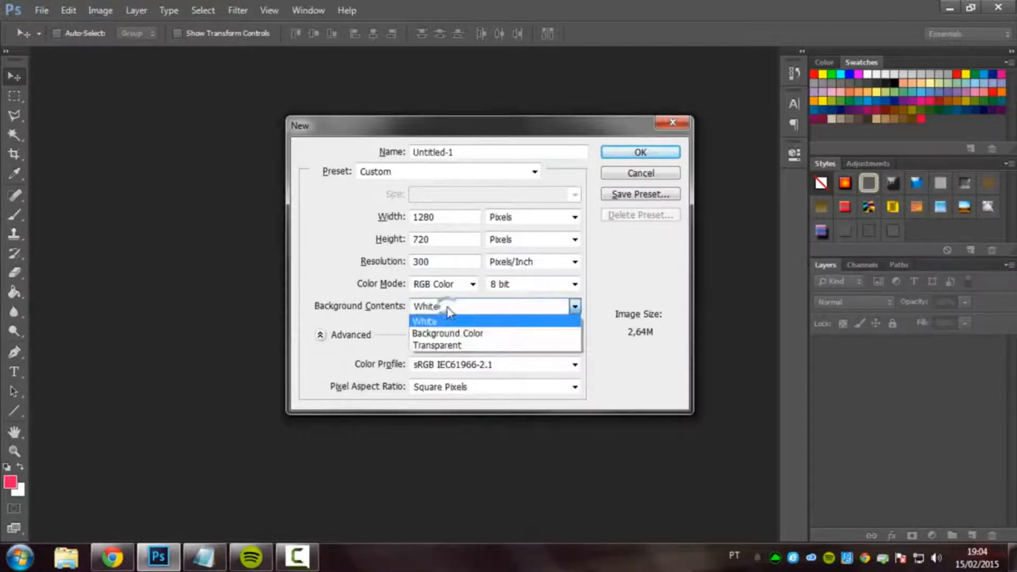
{"action": "left_click", "coordinate": [495, 334]}
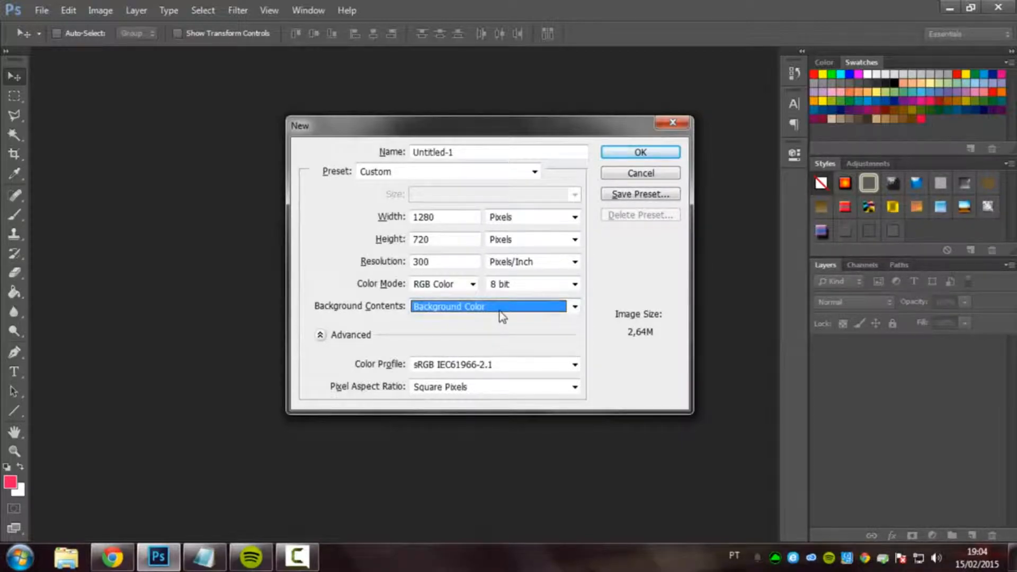
{"action": "left_click", "coordinate": [494, 311]}
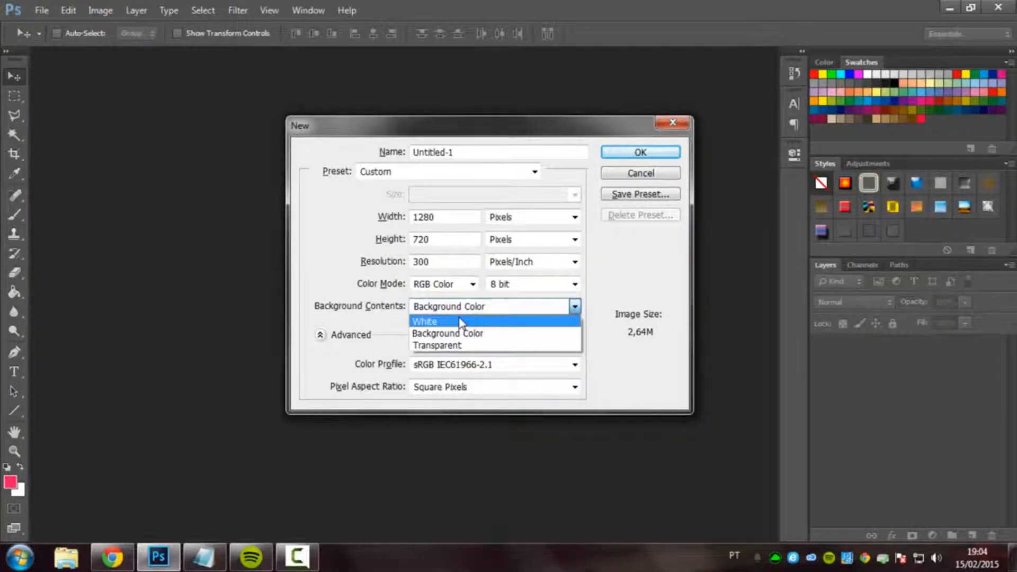
{"action": "left_click", "coordinate": [455, 347]}
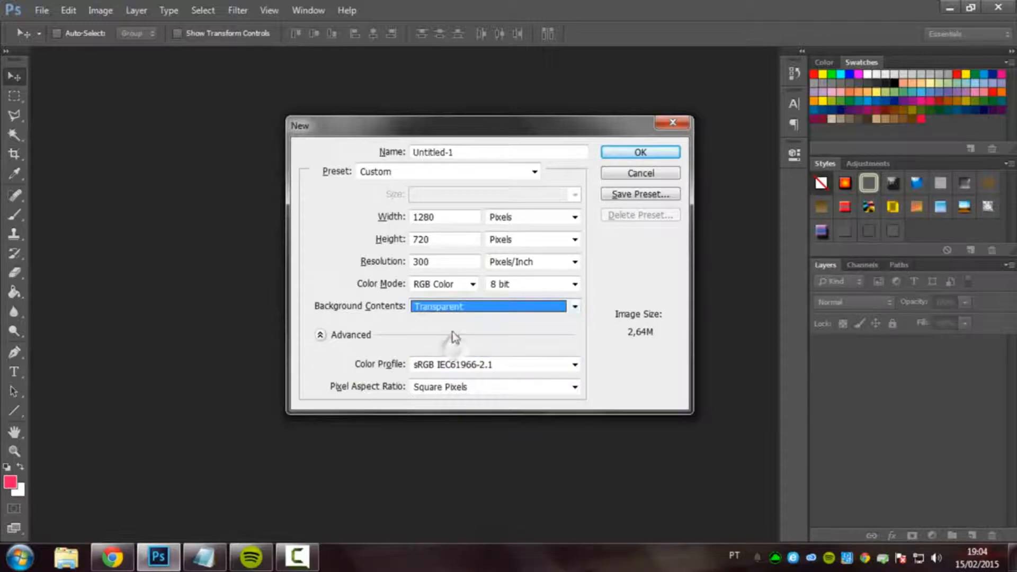
Set the background contents to White and create the document.
{"action": "left_click", "coordinate": [501, 308]}
{"action": "left_click", "coordinate": [483, 320]}
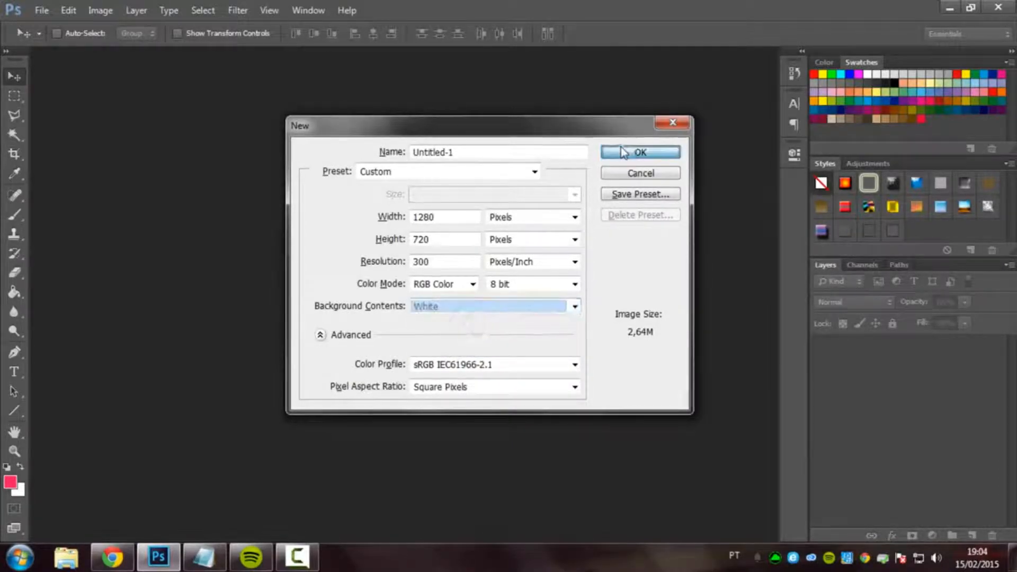
{"action": "left_click", "coordinate": [617, 153]}
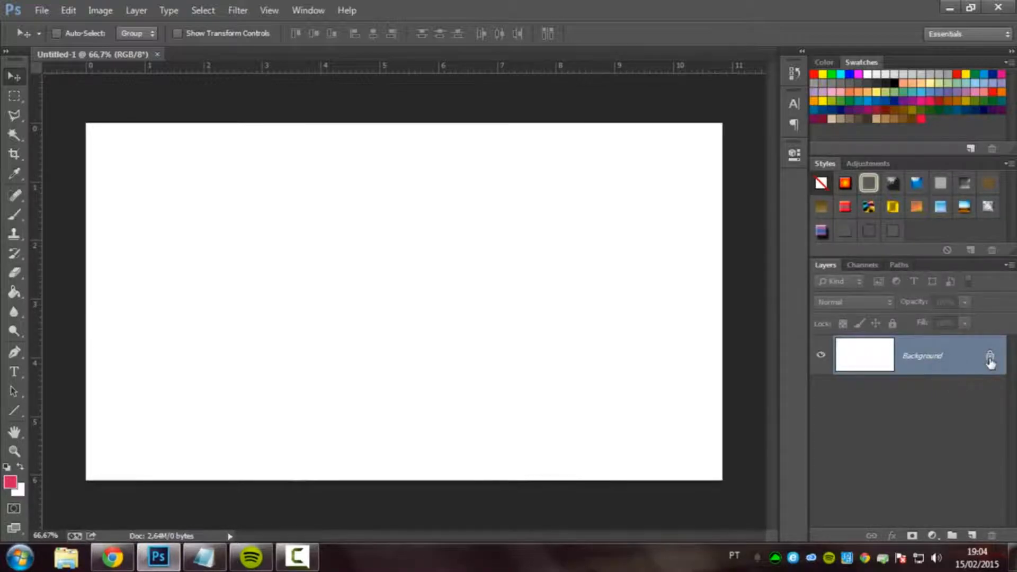
Add an empty layer above the background, and try adding a second one before undoing it.
{"action": "key", "text": "ctrl+shift+alt+n"}
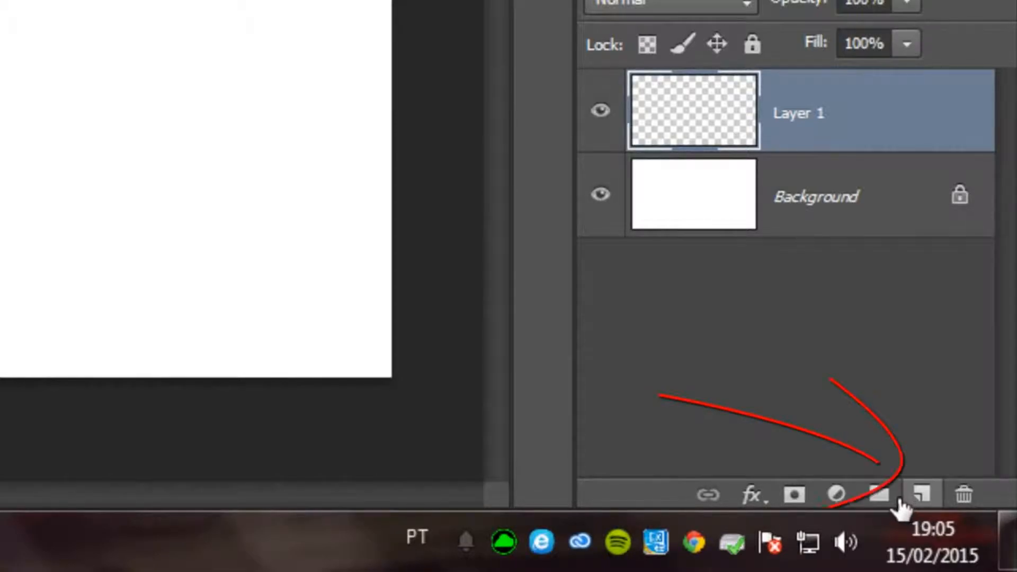
{"action": "left_click", "coordinate": [916, 501]}
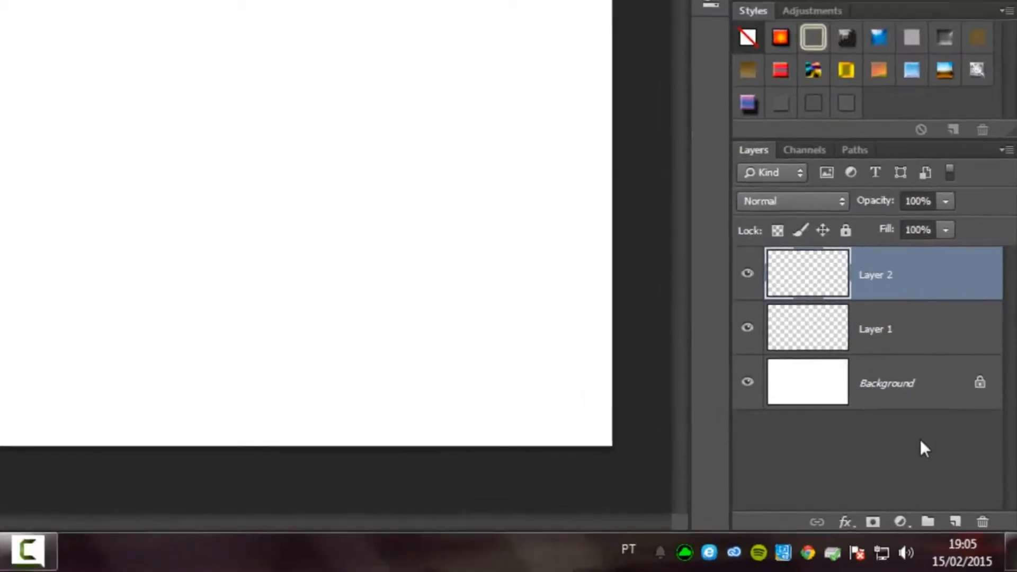
{"action": "key", "text": "ctrl+z"}
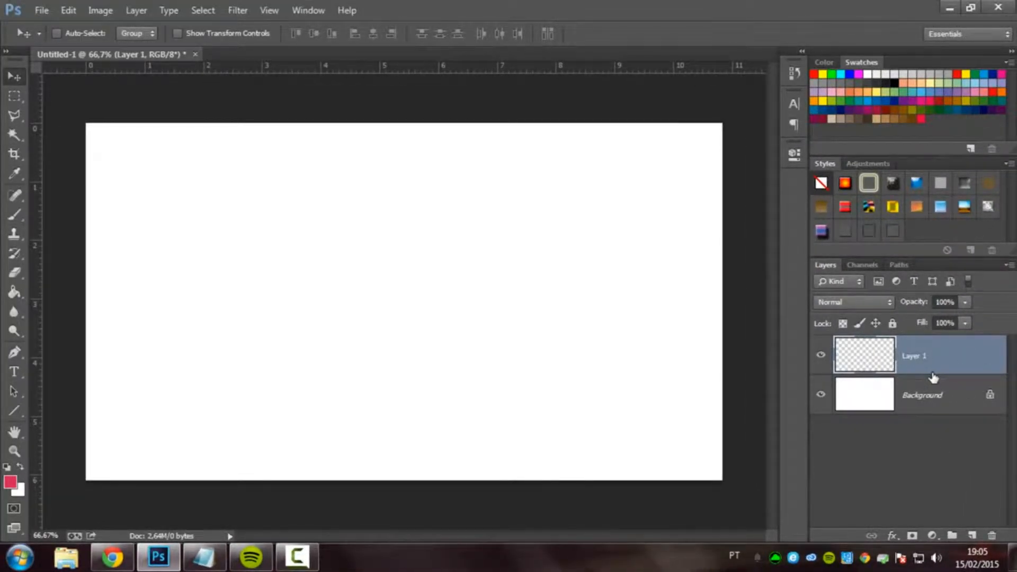
Choose the Brush tool and set the brush size to 48.
{"action": "left_click", "coordinate": [16, 215]}
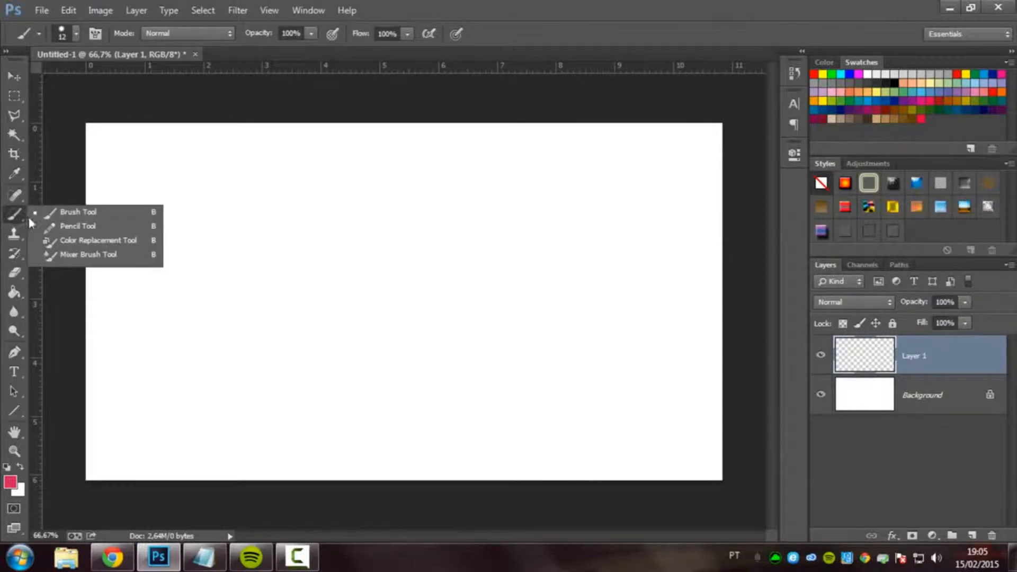
{"action": "left_click", "coordinate": [38, 212]}
{"action": "left_click", "coordinate": [76, 33]}
{"action": "left_click_drag", "start_coordinate": [88, 80], "coordinate": [103, 81]}
Paint several freehand looping pink strokes across the whole canvas on Layer 1.
{"action": "mouse_move", "coordinate": [270, 296]}
{"action": "left_mouse_down"}
{"action": "mouse_move", "coordinate": [615, 413]}
{"action": "mouse_move", "coordinate": [281, 239]}
{"action": "mouse_move", "coordinate": [150, 225]}
{"action": "left_mouse_up"}
{"action": "mouse_move", "coordinate": [299, 164]}
{"action": "left_mouse_down"}
{"action": "mouse_move", "coordinate": [223, 398]}
{"action": "mouse_move", "coordinate": [297, 281]}
{"action": "mouse_move", "coordinate": [247, 320]}
{"action": "left_mouse_up"}
{"action": "left_click_drag", "start_coordinate": [432, 236], "coordinate": [587, 288]}
{"action": "left_click_drag", "start_coordinate": [440, 368], "coordinate": [527, 441]}
{"action": "left_click_drag", "start_coordinate": [658, 404], "coordinate": [349, 291]}
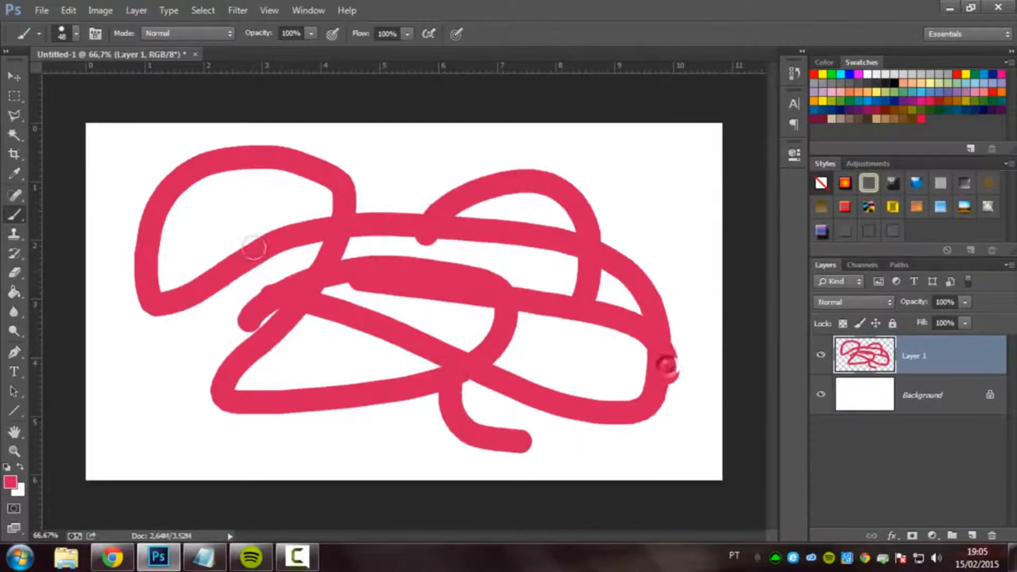
{"action": "left_click_drag", "start_coordinate": [259, 180], "coordinate": [553, 161]}
{"action": "left_click_drag", "start_coordinate": [503, 257], "coordinate": [294, 333]}
{"action": "mouse_move", "coordinate": [403, 432]}
{"action": "left_mouse_down"}
{"action": "mouse_move", "coordinate": [159, 379]}
{"action": "mouse_move", "coordinate": [132, 297]}
{"action": "mouse_move", "coordinate": [121, 320]}
{"action": "left_mouse_up"}
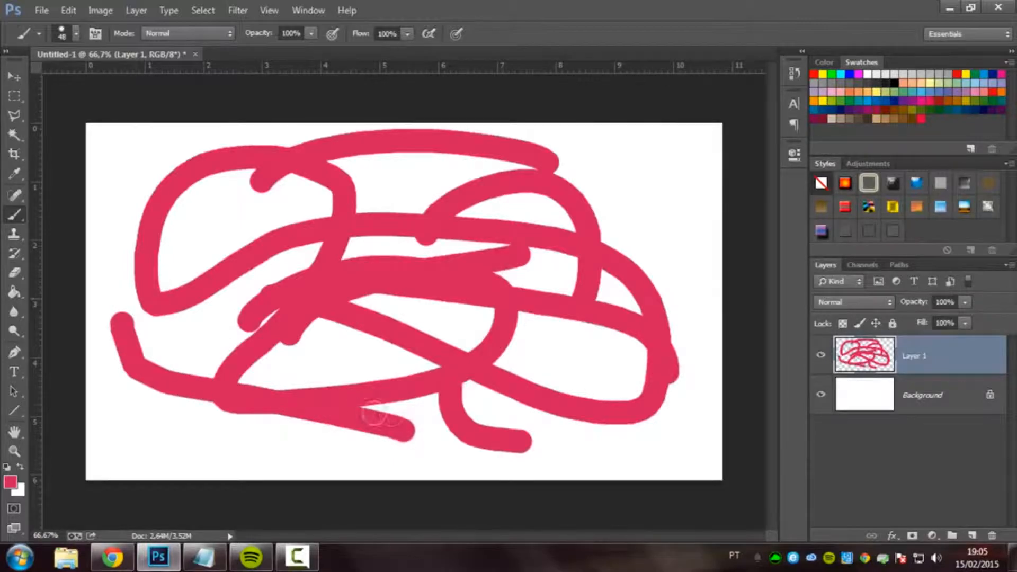
{"action": "left_click_drag", "start_coordinate": [400, 407], "coordinate": [374, 410]}
Undo the last brush stroke along the lower left of the canvas.
{"action": "key", "text": "ctrl+z"}
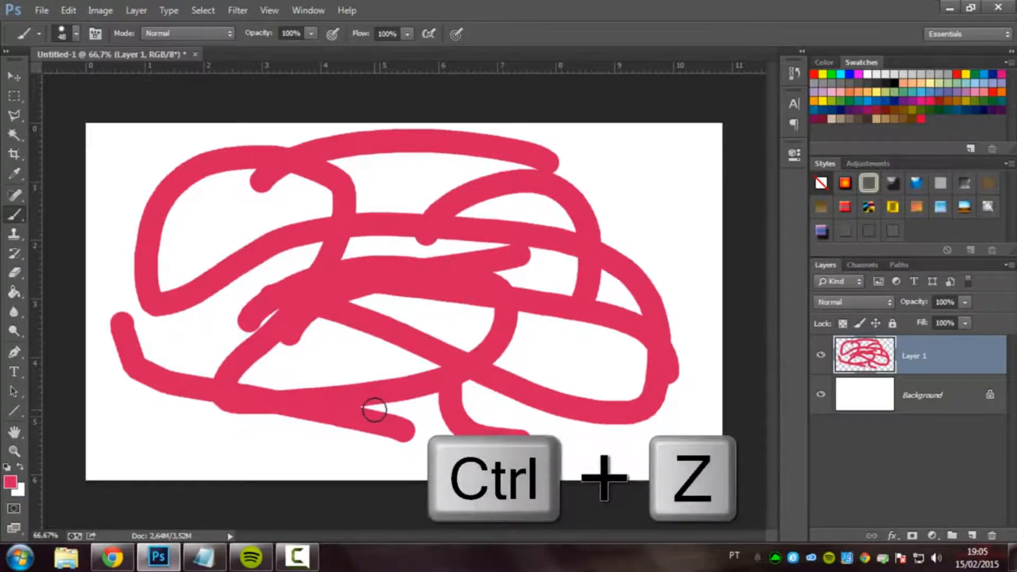
{"action": "key", "text": "ctrl+z"}
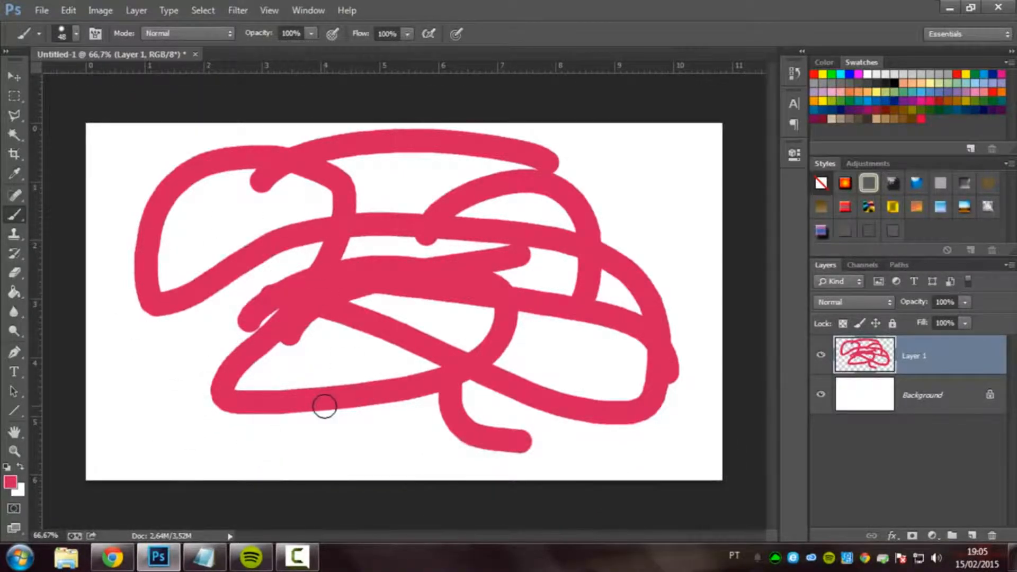
{"action": "key", "text": "ctrl+z"}
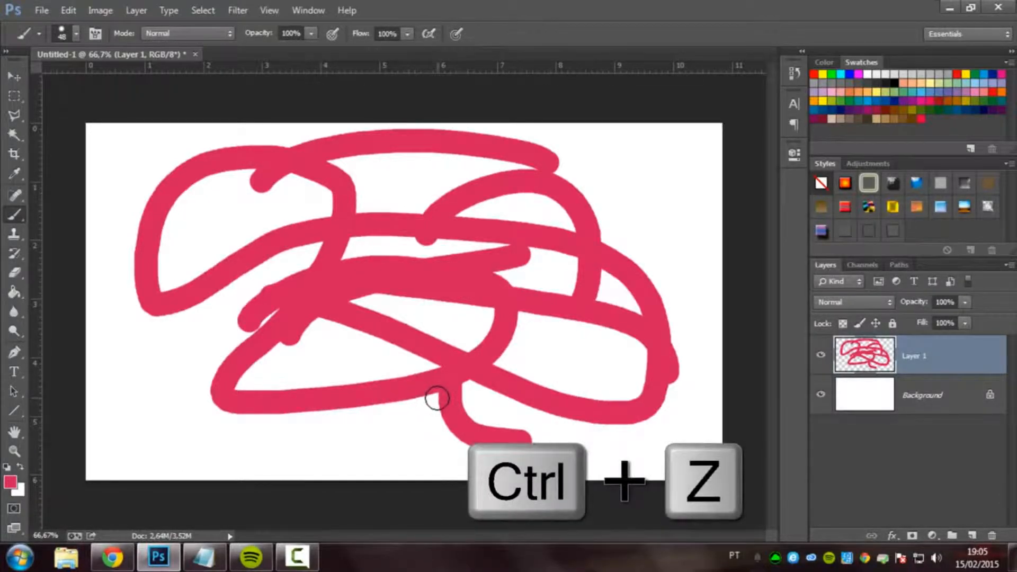
Restore the undone lower-left stroke, and step back through the history until all pink strokes on Layer 1 are removed.
{"action": "key", "text": "ctrl+z"}
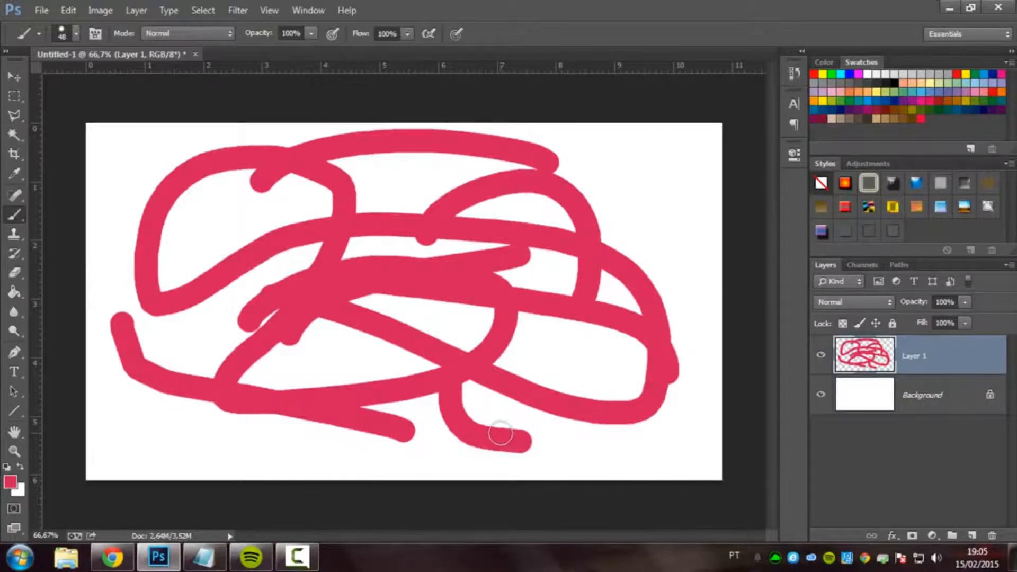
{"action": "key", "text": "ctrl+alt+z"}
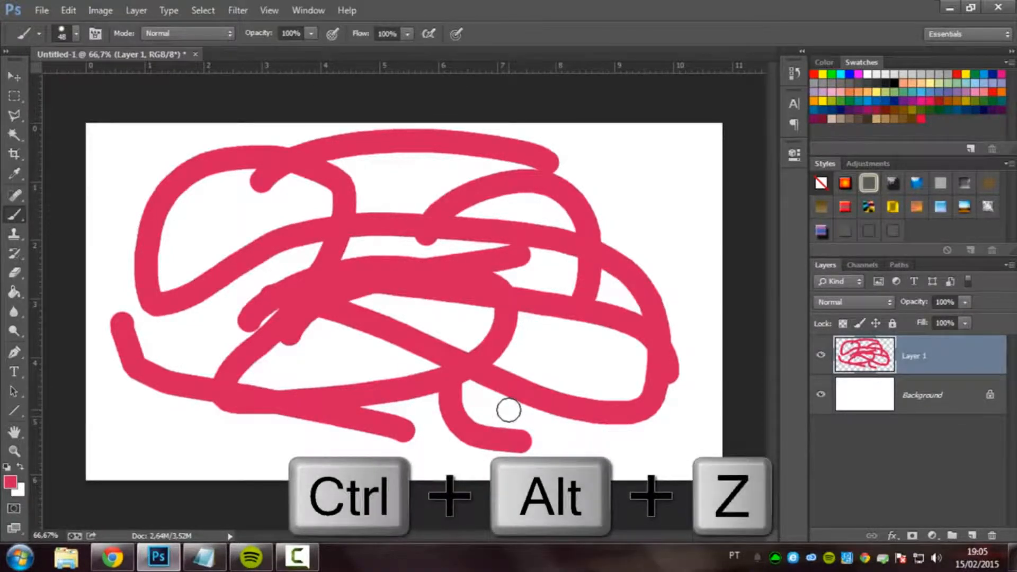
{"action": "key", "text": "ctrl+alt+z"}
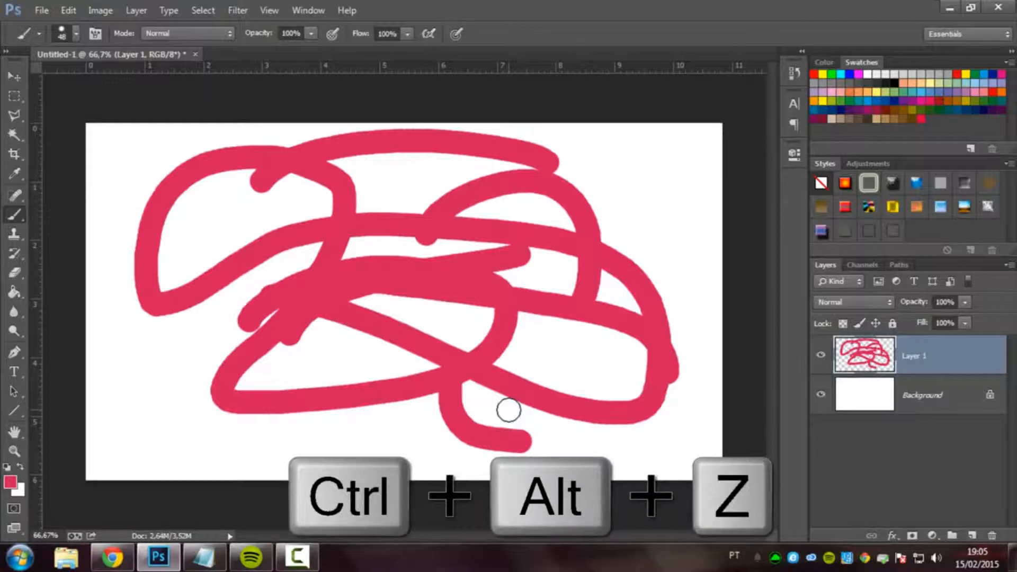
{"action": "key", "text": "ctrl+alt+z"}
{"action": "key", "text": "ctrl+alt+z"}
{"action": "key", "text": "ctrl+alt+z"}
{"action": "key", "text": "ctrl+alt+z"}
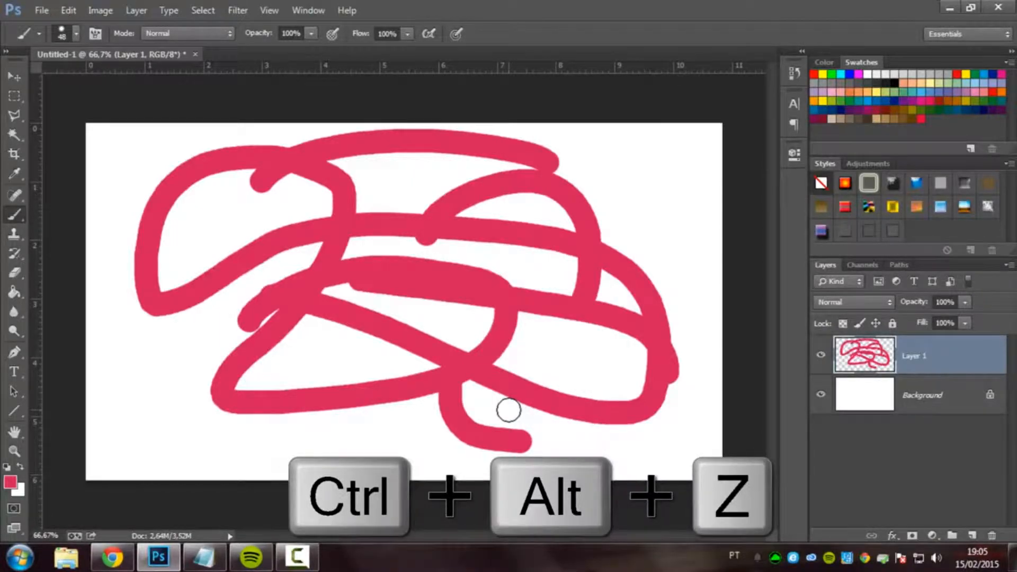
{"action": "key", "text": "ctrl+alt+z"}
{"action": "key", "text": "ctrl+alt+z"}
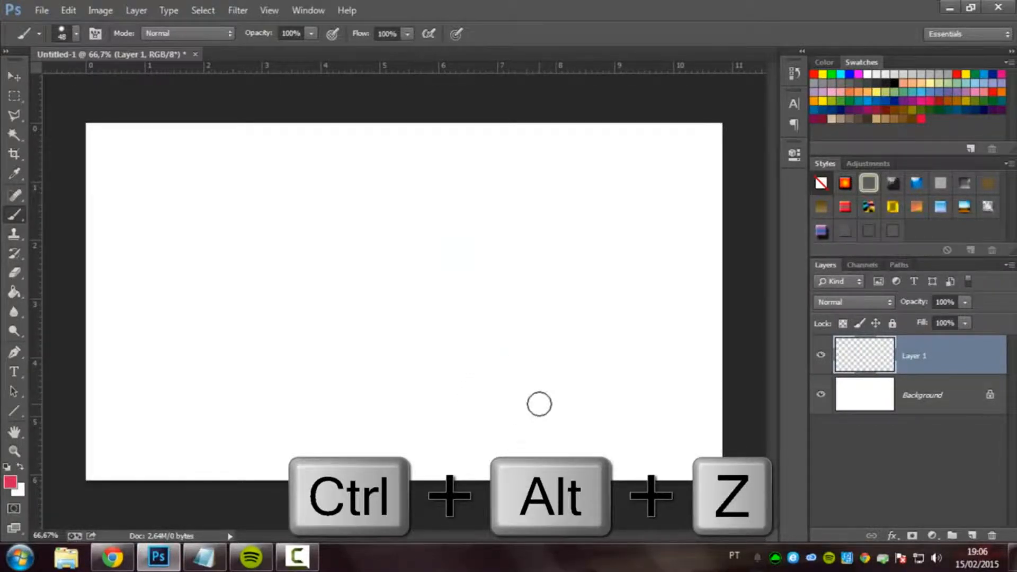
Paint a new set of overlapping freehand pink brush strokes across the canvas on Layer 1.
{"action": "left_click_drag", "start_coordinate": [282, 291], "coordinate": [552, 329]}
{"action": "left_click_drag", "start_coordinate": [263, 174], "coordinate": [278, 345]}
{"action": "mouse_move", "coordinate": [552, 339]}
{"action": "left_mouse_down"}
{"action": "mouse_move", "coordinate": [418, 376]}
{"action": "mouse_move", "coordinate": [312, 349]}
{"action": "left_mouse_up"}
{"action": "left_click_drag", "start_coordinate": [418, 257], "coordinate": [588, 305]}
{"action": "left_click_drag", "start_coordinate": [450, 227], "coordinate": [276, 190]}
{"action": "left_click_drag", "start_coordinate": [577, 249], "coordinate": [133, 323]}
{"action": "left_click_drag", "start_coordinate": [328, 318], "coordinate": [657, 321]}
{"action": "left_click_drag", "start_coordinate": [354, 447], "coordinate": [418, 432]}
{"action": "mouse_move", "coordinate": [525, 211]}
{"action": "left_mouse_down"}
{"action": "mouse_move", "coordinate": [646, 166]}
{"action": "mouse_move", "coordinate": [712, 172]}
{"action": "left_mouse_up"}
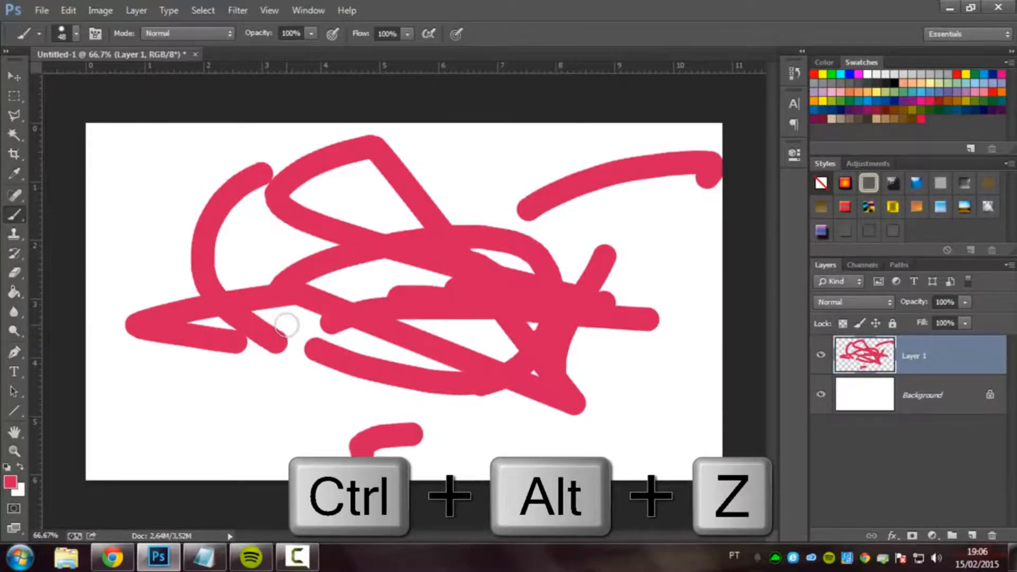
Step backward through the history to remove the new pink strokes one at a time until Layer 1 is empty.
{"action": "key", "text": "ctrl+alt+z"}
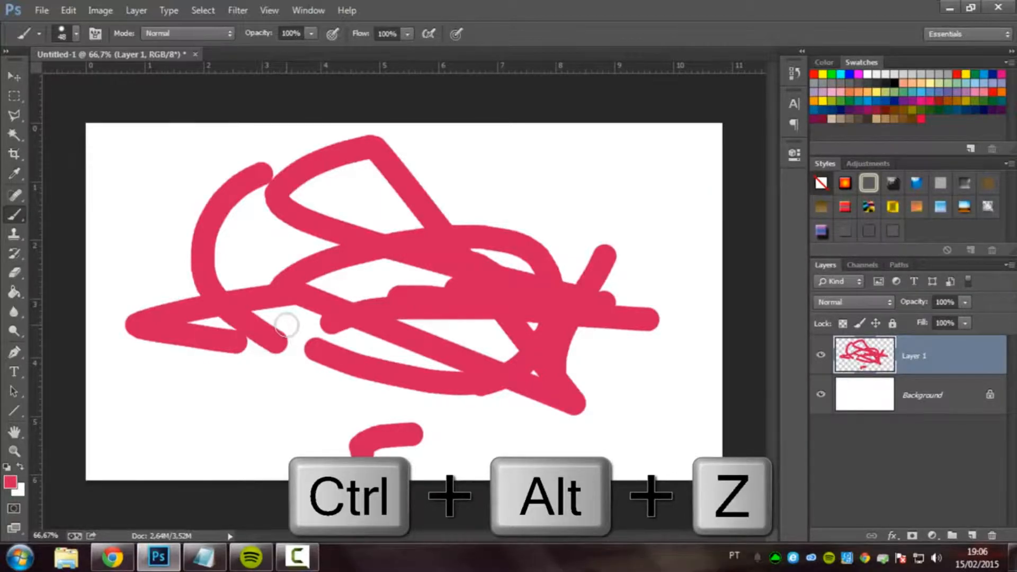
{"action": "key", "text": "ctrl+alt+z"}
{"action": "key", "text": "ctrl+alt+z"}
{"action": "key", "text": "ctrl+alt+z"}
{"action": "key", "text": "ctrl+alt+z"}
{"action": "key", "text": "ctrl+alt+z"}
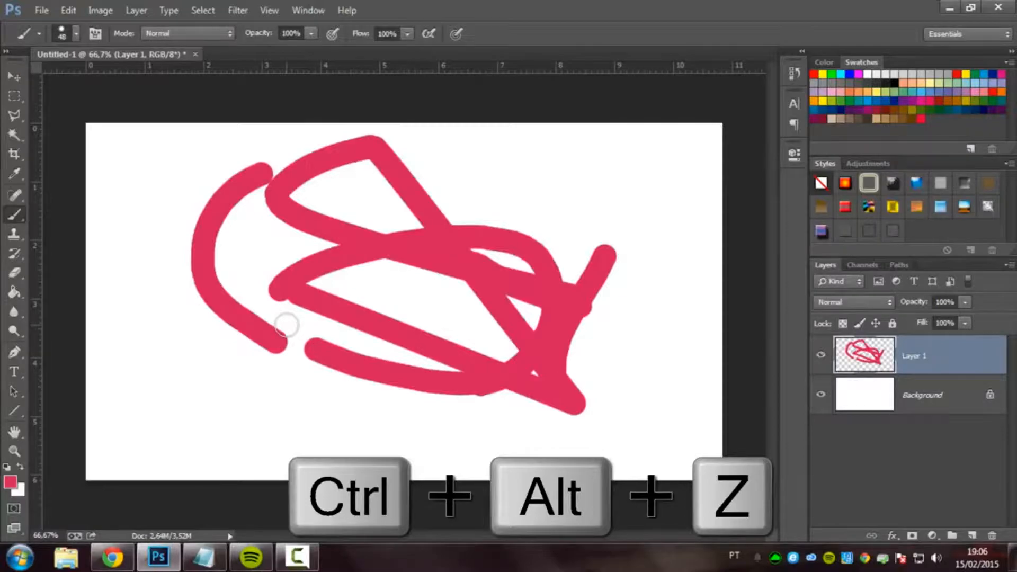
{"action": "key", "text": "ctrl+alt+z"}
{"action": "key", "text": "ctrl+alt+z"}
{"action": "key", "text": "ctrl+alt+z"}
{"action": "key", "text": "ctrl+alt+z"}
{"action": "key", "text": "ctrl+alt+z"}
{"action": "key", "text": "ctrl+alt+z"}
{"action": "key", "text": "ctrl+alt+z"}
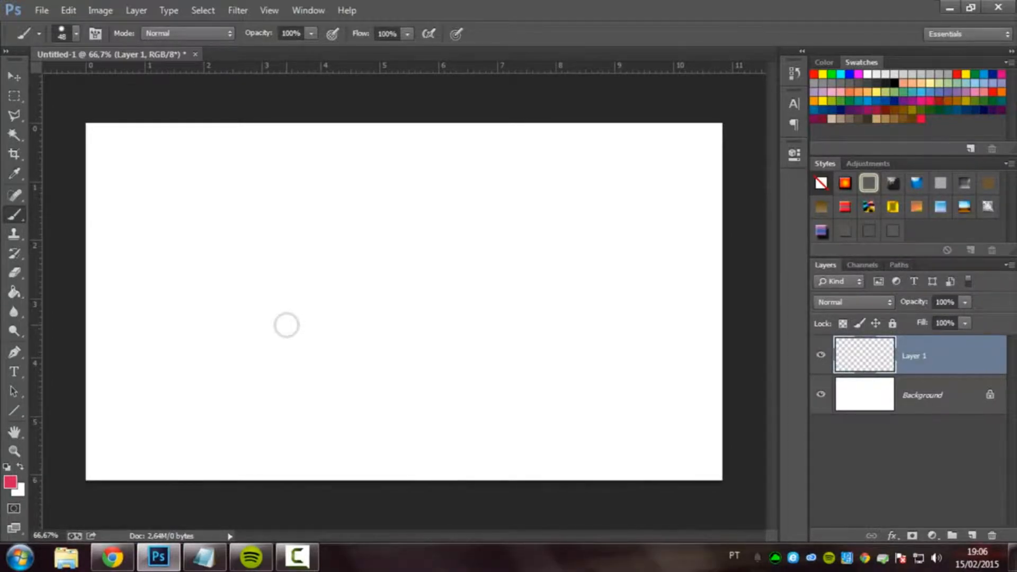
Step forward through the history to bring back all the removed pink strokes on Layer 1.
{"action": "key", "text": "ctrl+shift+z"}
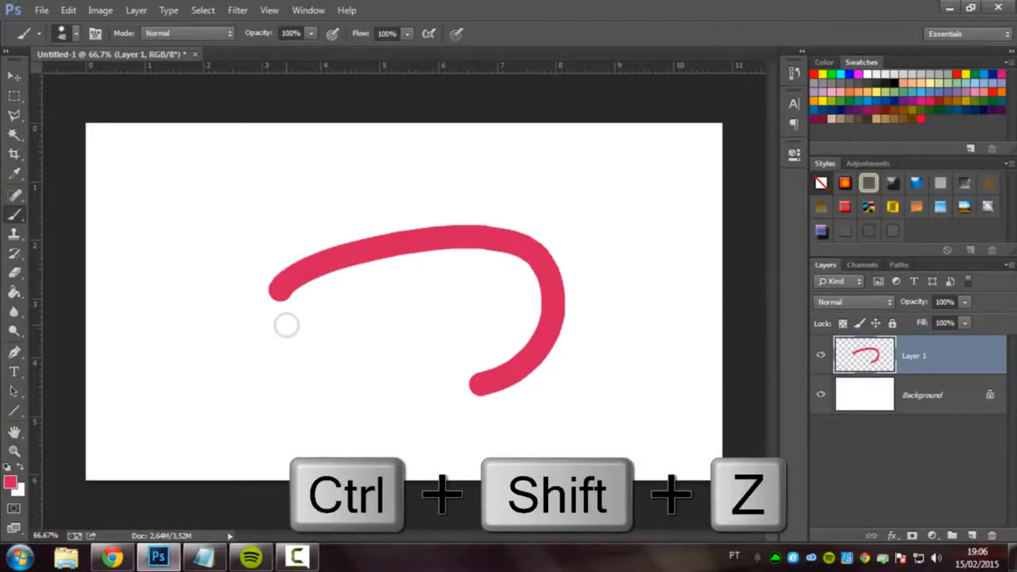
{"action": "key", "text": "ctrl+shift+z"}
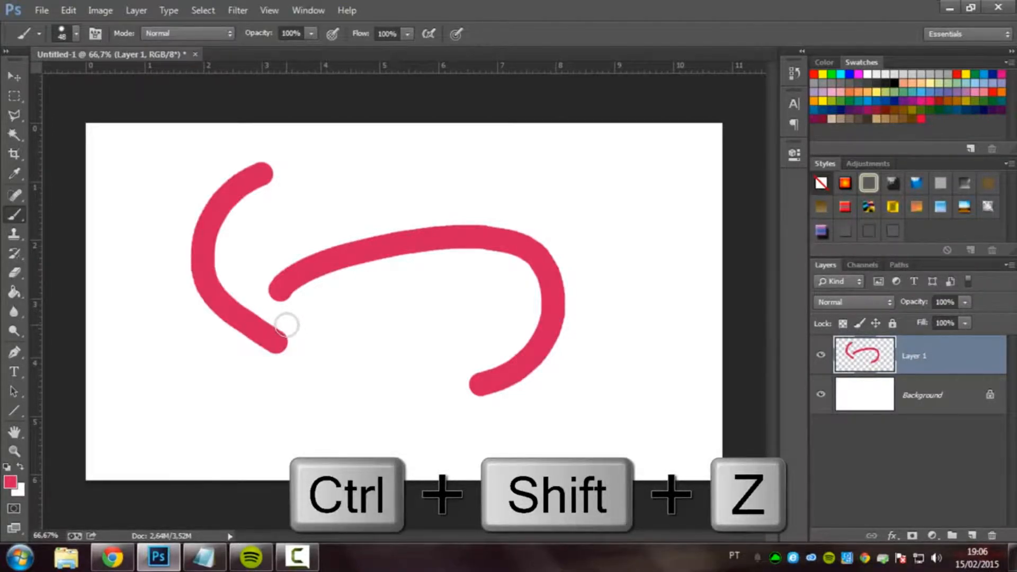
{"action": "key", "text": "ctrl+shift+z"}
{"action": "key", "text": "ctrl+shift+z"}
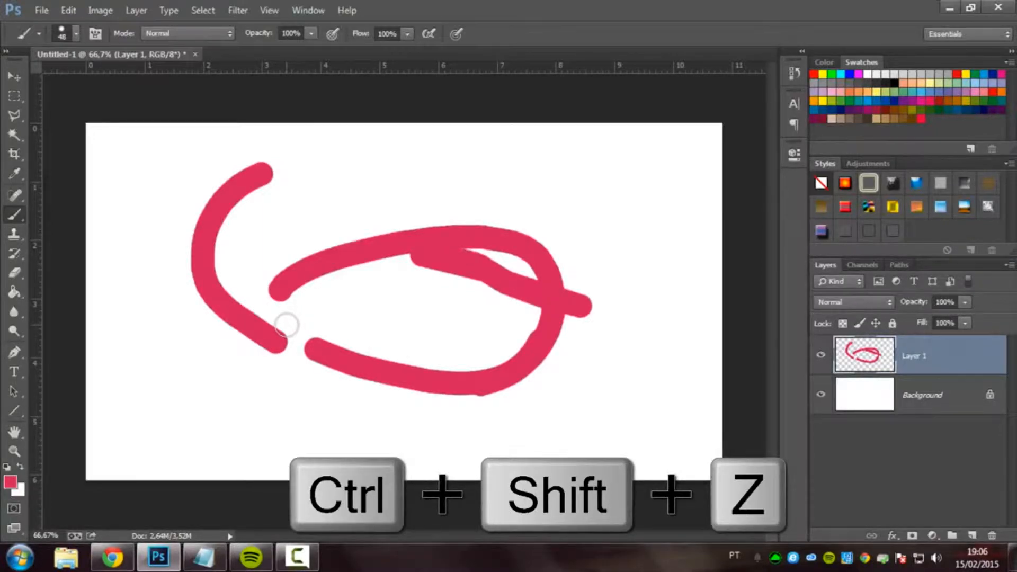
{"action": "key", "text": "ctrl+shift+z"}
{"action": "key", "text": "ctrl+shift+z"}
{"action": "key", "text": "ctrl+shift+z"}
{"action": "key", "text": "ctrl+shift+z"}
{"action": "key", "text": "ctrl+shift+z"}
{"action": "key", "text": "ctrl+shift+z"}
{"action": "key", "text": "ctrl+shift+z"}
{"action": "key", "text": "ctrl+shift+z"}
{"action": "key", "text": "ctrl+shift+z"}
{"action": "key", "text": "ctrl+shift+z"}
{"action": "key", "text": "ctrl+shift+z"}
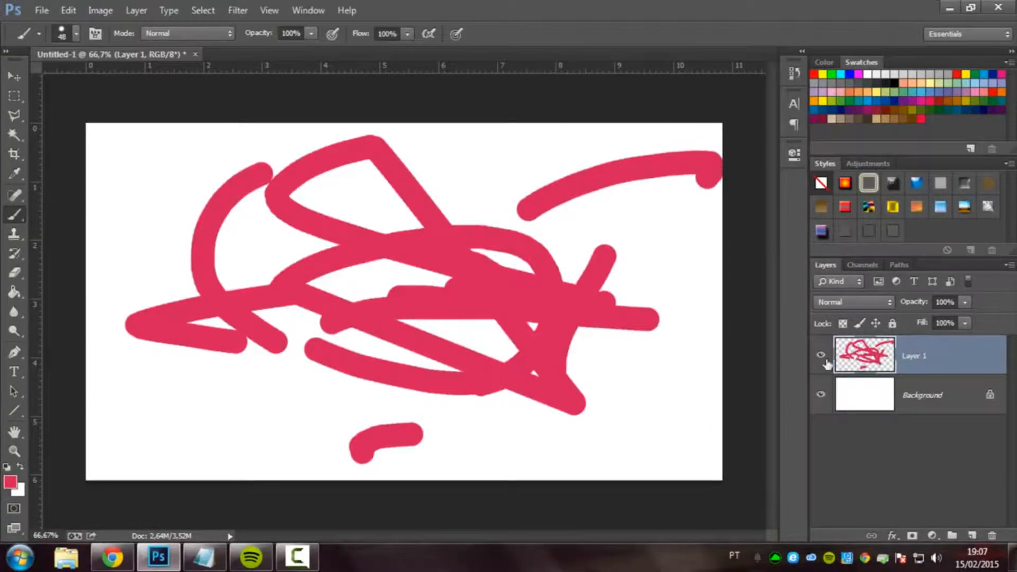
Select the connected scribble with the Magic Wand, and load all of Layer 1's painted pixels as a selection, deselecting after each.
{"action": "left_click", "coordinate": [14, 76]}
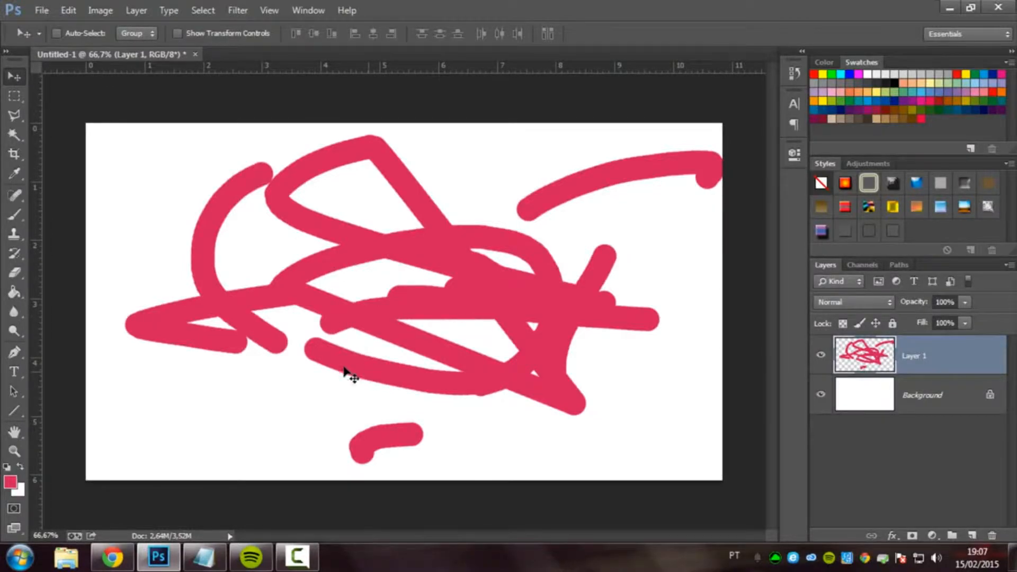
{"action": "left_click", "coordinate": [7, 133]}
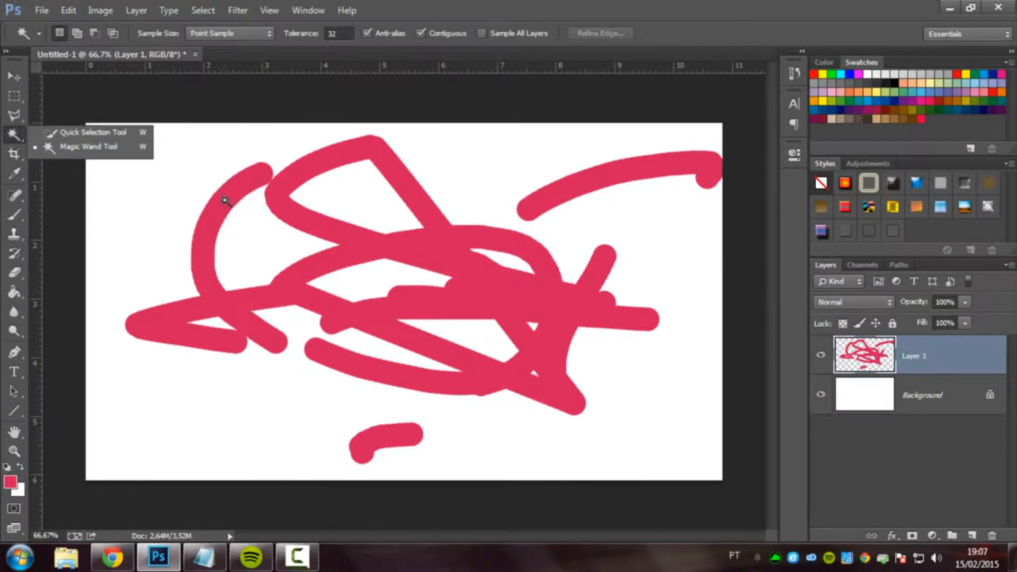
{"action": "left_click", "coordinate": [218, 183]}
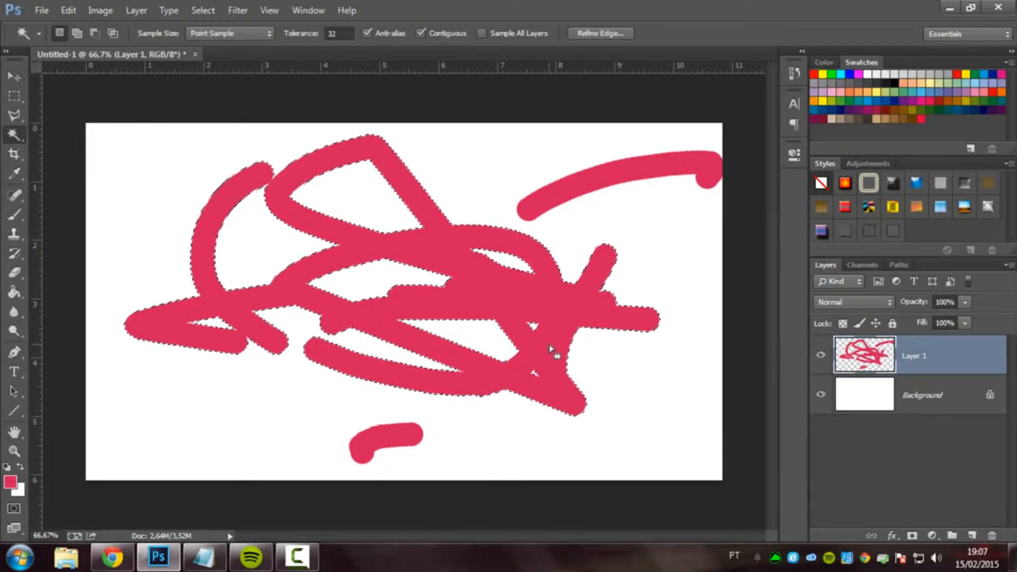
{"action": "key", "text": "ctrl+d"}
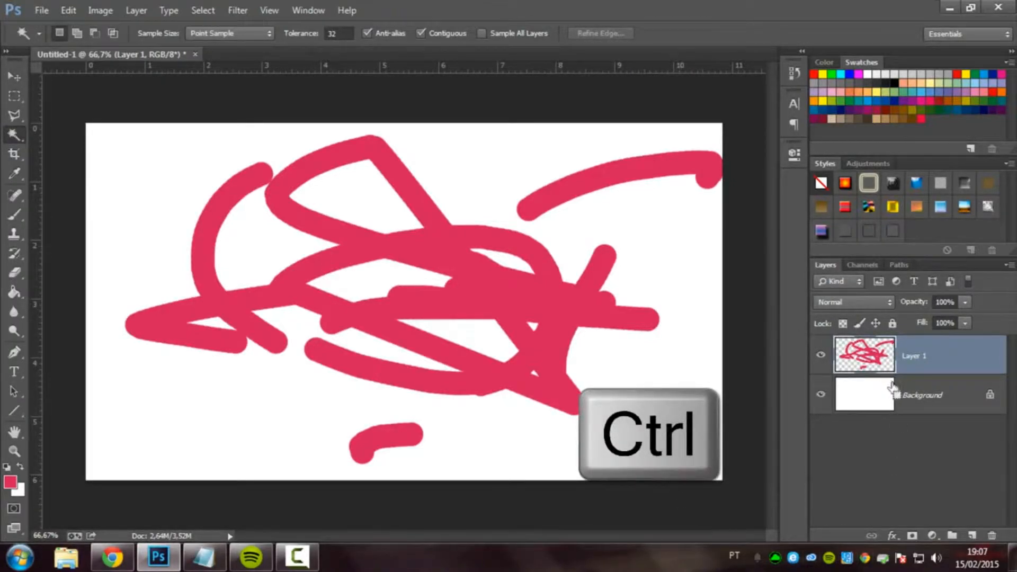
{"action": "left_click", "coordinate": [877, 354], "text": "ctrl"}
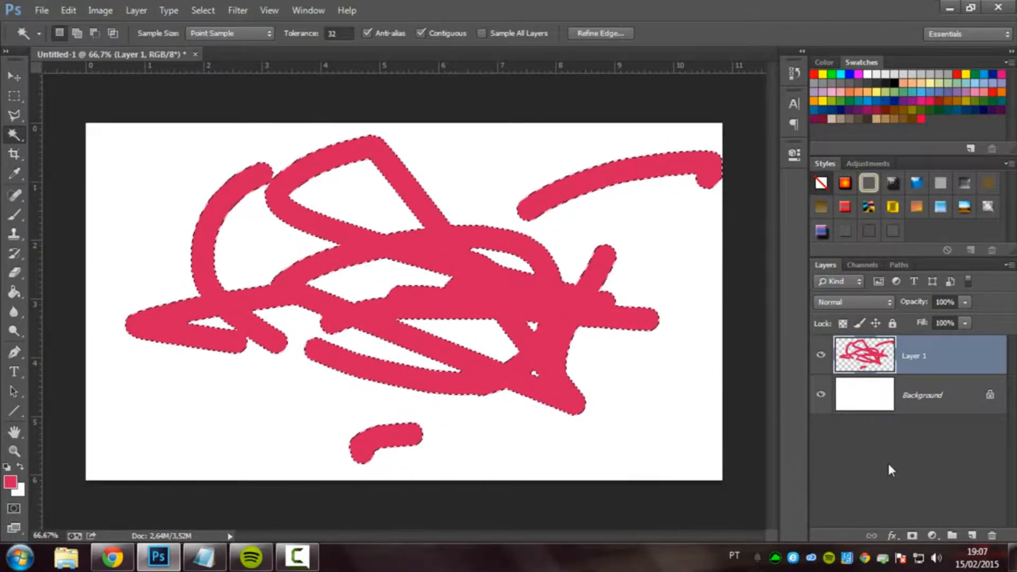
{"action": "key", "text": "ctrl+d"}
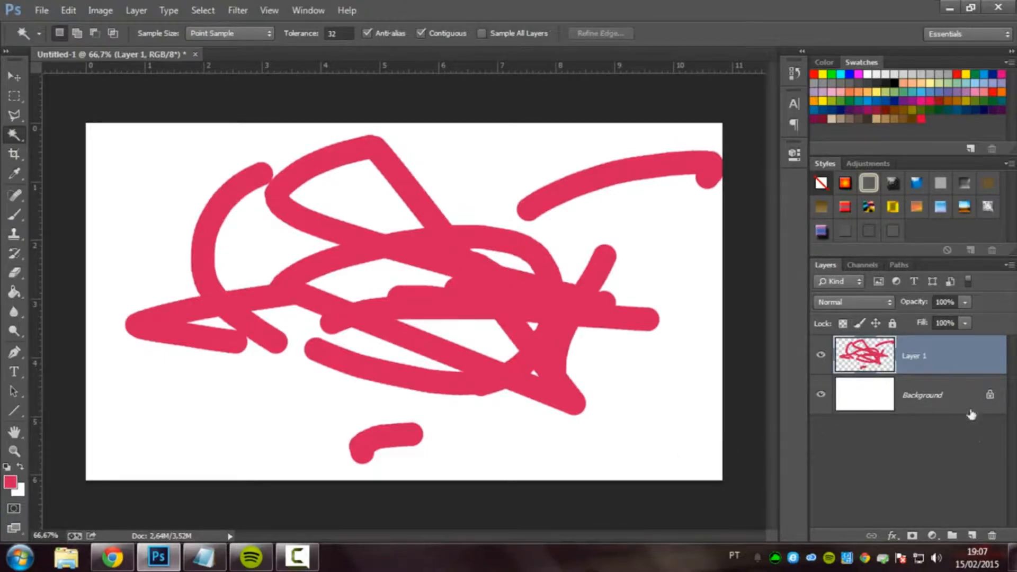
Delete Layer 1 and add a text layer with a first name in pink 171.92 pt Bebas Neue.
{"action": "key", "text": "Delete"}
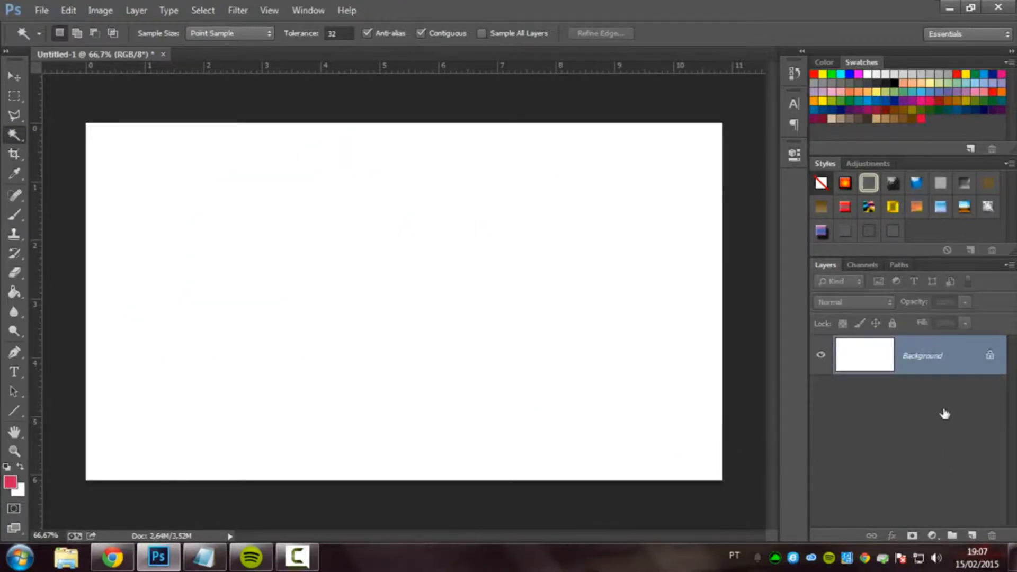
{"action": "left_click", "coordinate": [14, 372]}
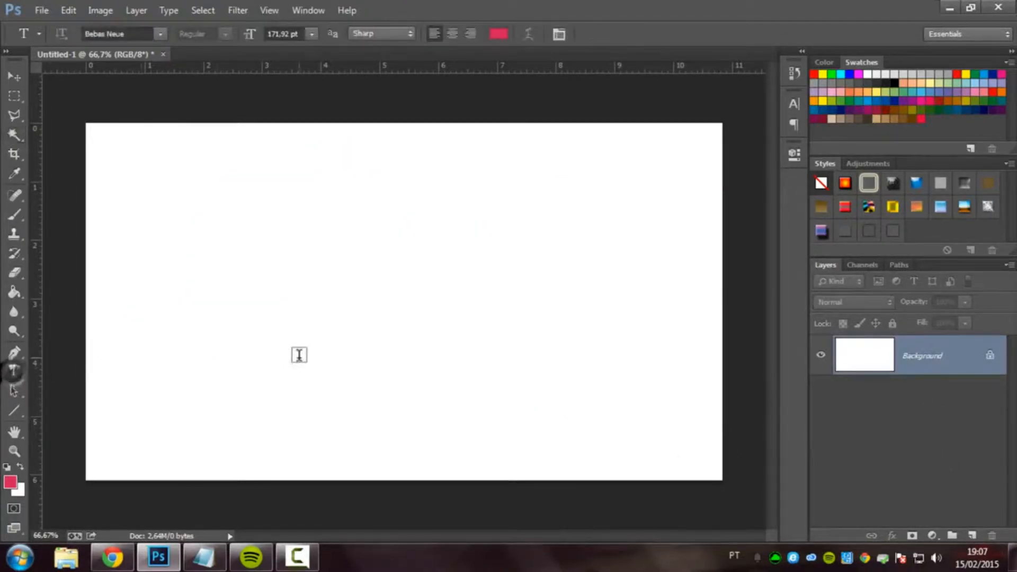
{"action": "left_click", "coordinate": [300, 353]}
{"action": "type", "text": "JULI"}
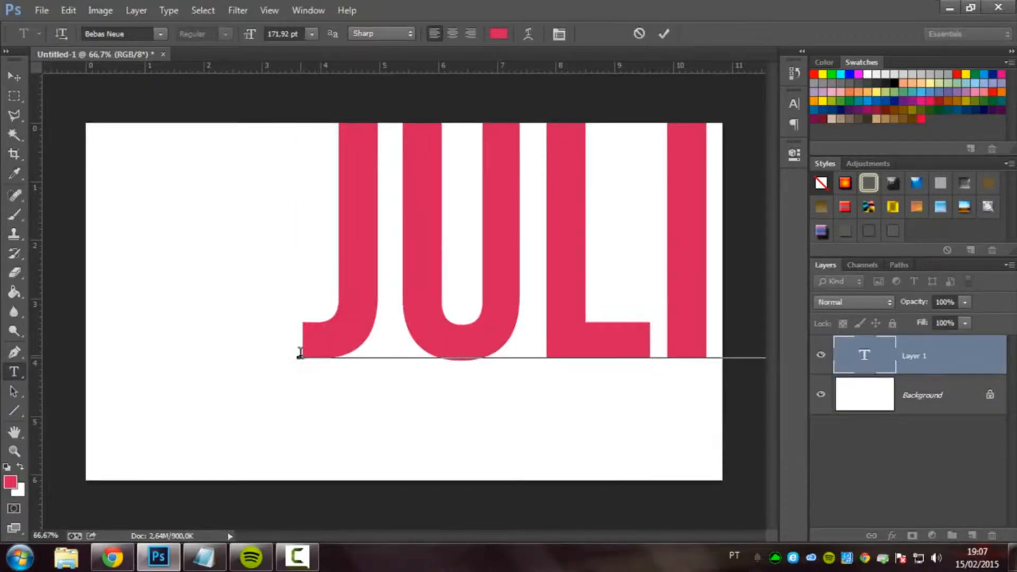
Move the name text to the left and slightly down on the canvas.
{"action": "left_click", "coordinate": [15, 76]}
{"action": "key", "text": "ctrl+t"}
{"action": "left_click_drag", "start_coordinate": [344, 205], "coordinate": [281, 209]}
{"action": "key", "text": "Return"}
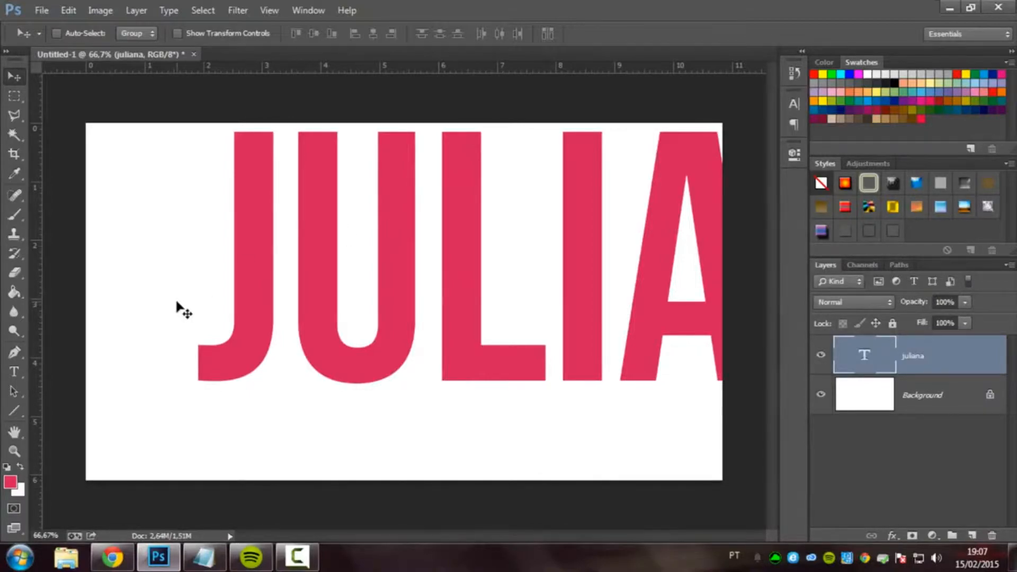
Scale the name text proportionally to about 53% with Free Transform and place it in the middle of the canvas.
{"action": "key", "text": "ctrl+t"}
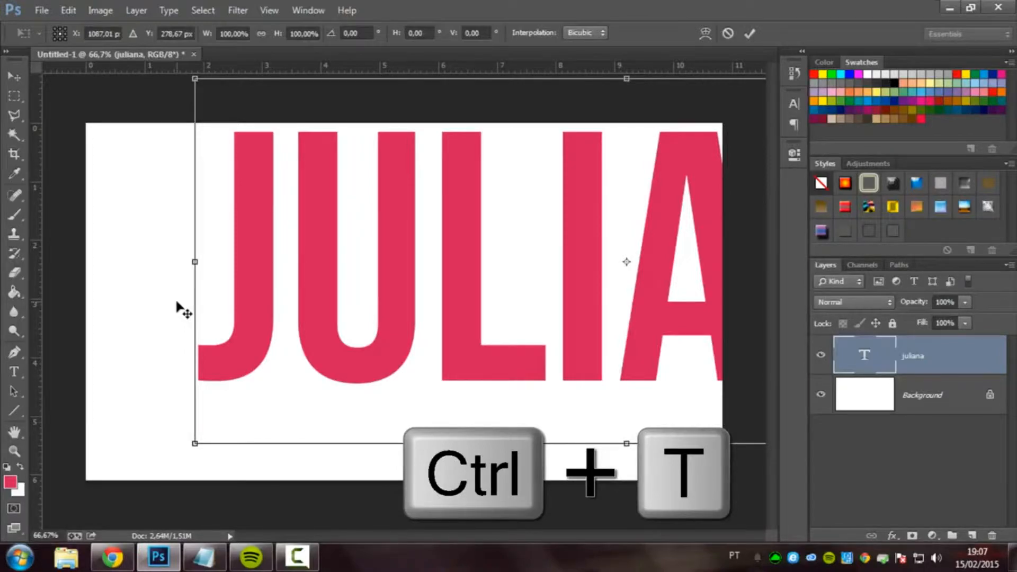
{"action": "key", "text": "shift"}
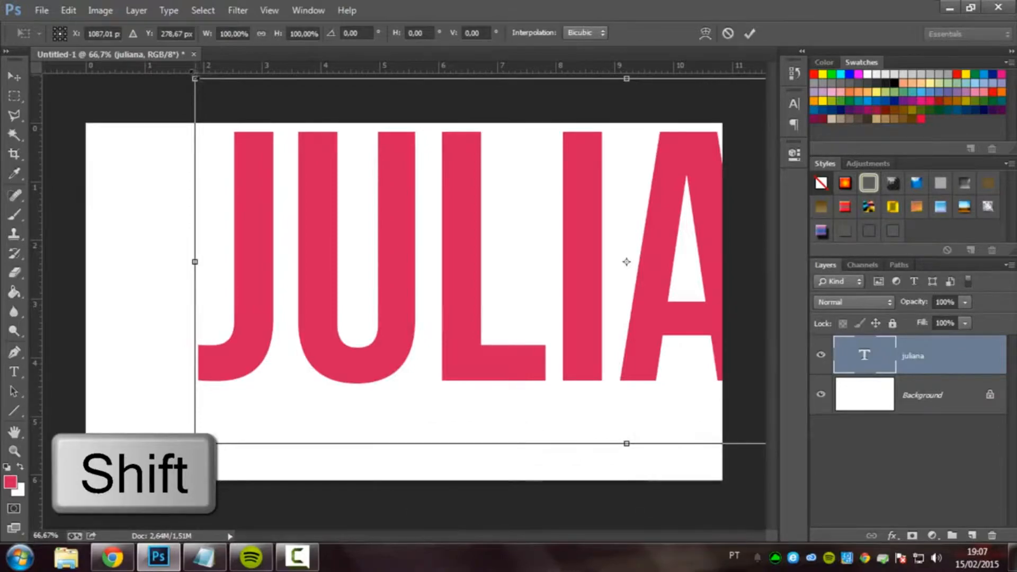
{"action": "left_click_drag", "start_coordinate": [192, 79], "coordinate": [600, 239]}
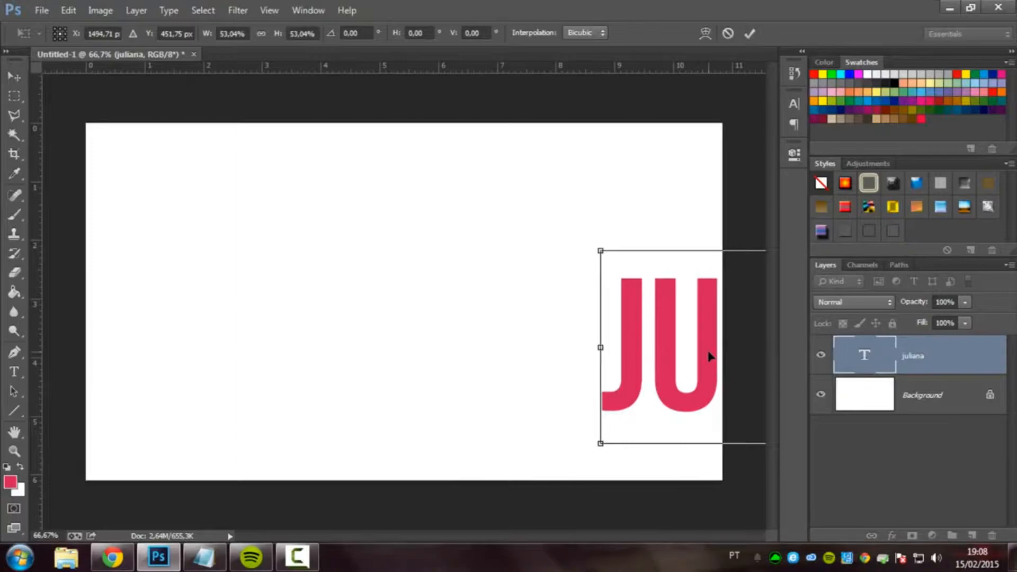
{"action": "left_click_drag", "start_coordinate": [710, 355], "coordinate": [282, 304]}
{"action": "key", "text": "Return"}
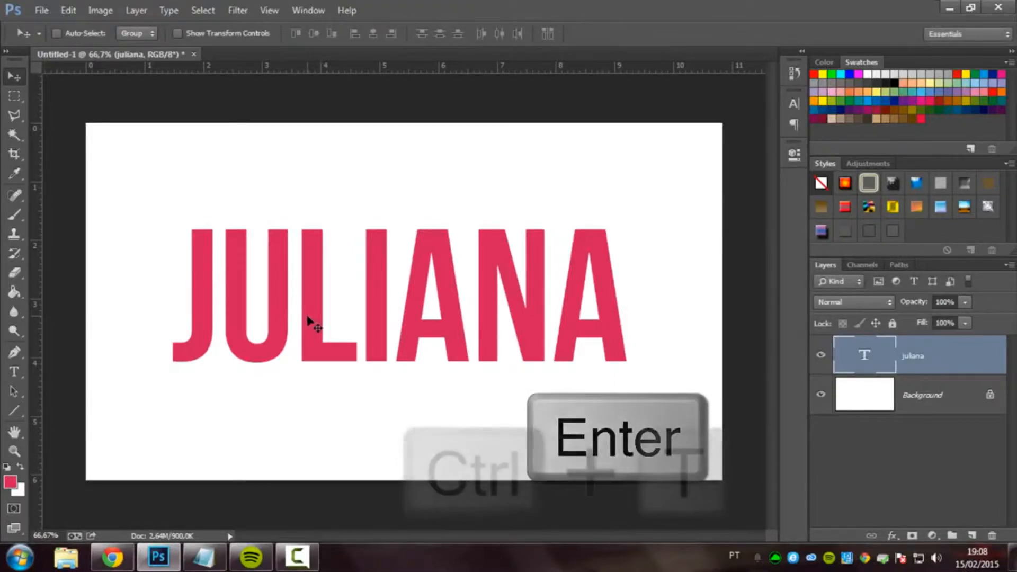
Stretch the name text without keeping proportions, to about 87% width and 105% height, from its upper-left corner.
{"action": "key", "text": "ctrl+t"}
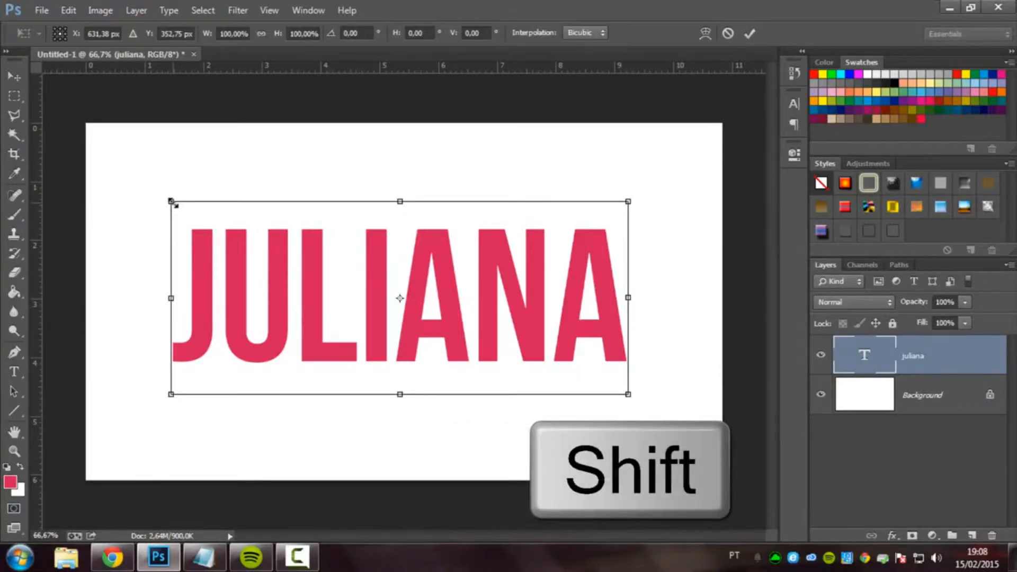
{"action": "left_click_drag", "start_coordinate": [172, 202], "coordinate": [241, 229]}
{"action": "key", "text": "ctrl+z"}
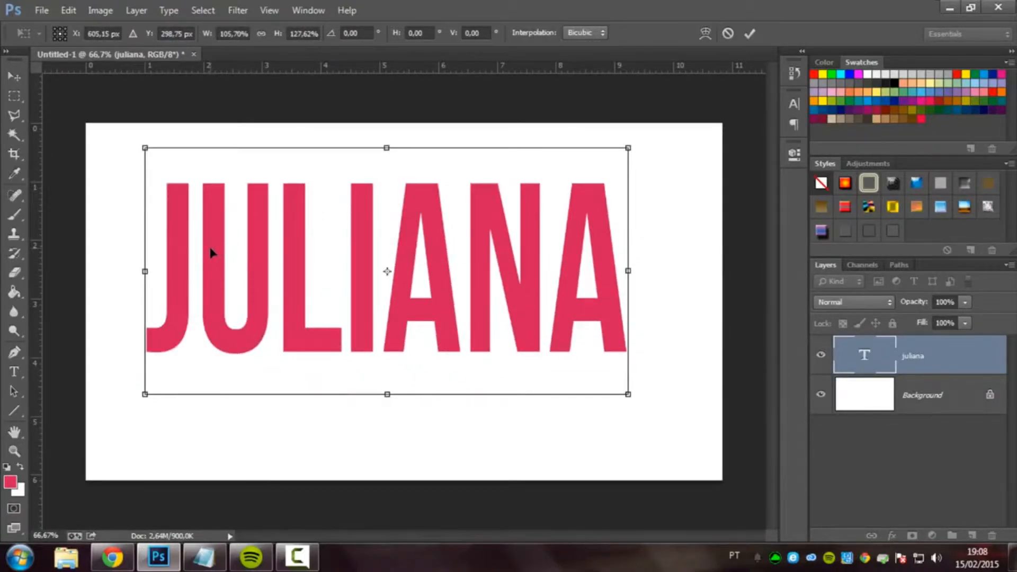
{"action": "left_click_drag", "start_coordinate": [142, 139], "coordinate": [224, 199]}
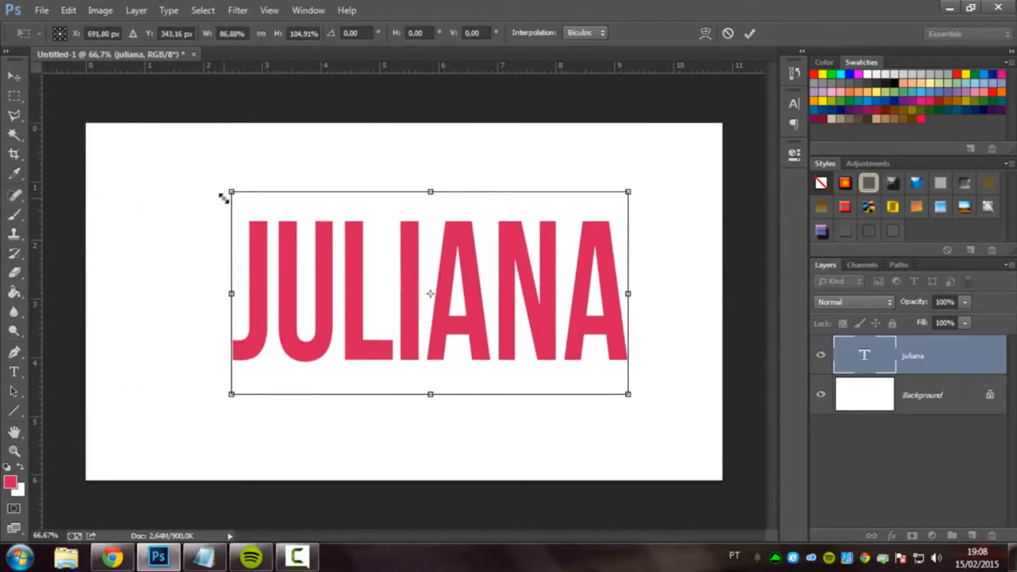
{"action": "key", "text": "Return"}
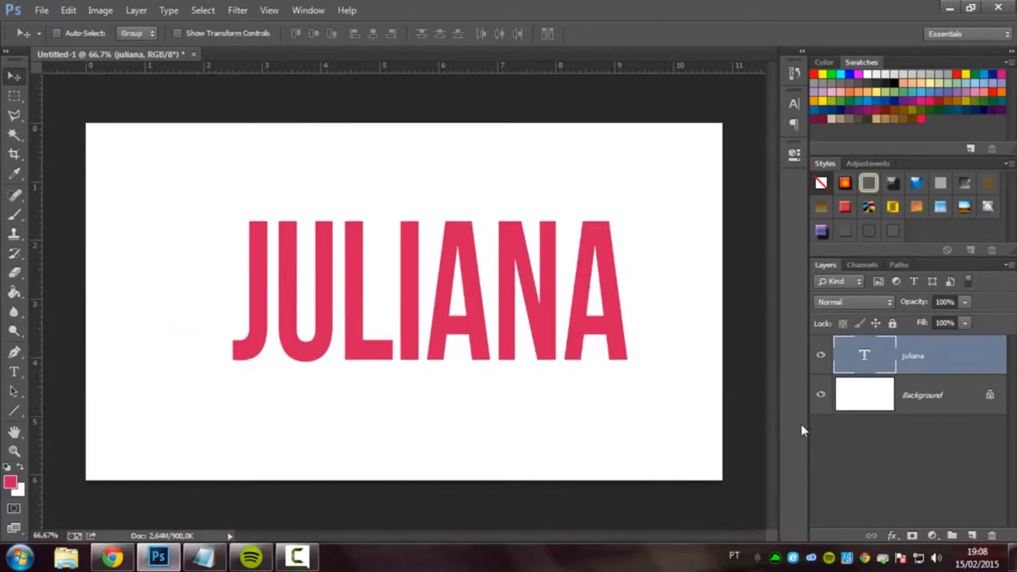
Load the name text's letter shapes as a selection, deselect them, and return to the Move tool.
{"action": "key", "text": "ctrl"}
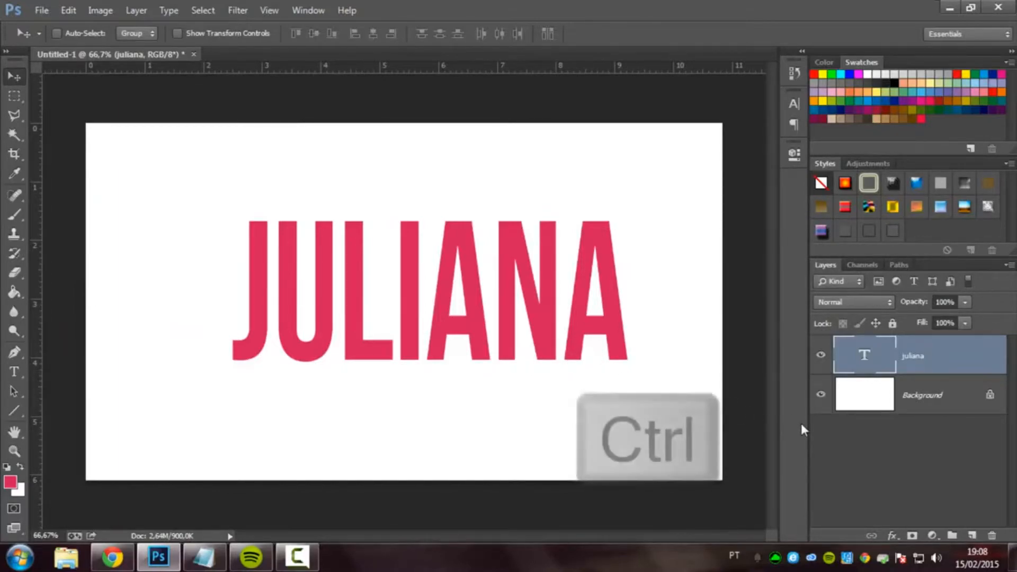
{"action": "left_click", "coordinate": [866, 360], "text": "ctrl"}
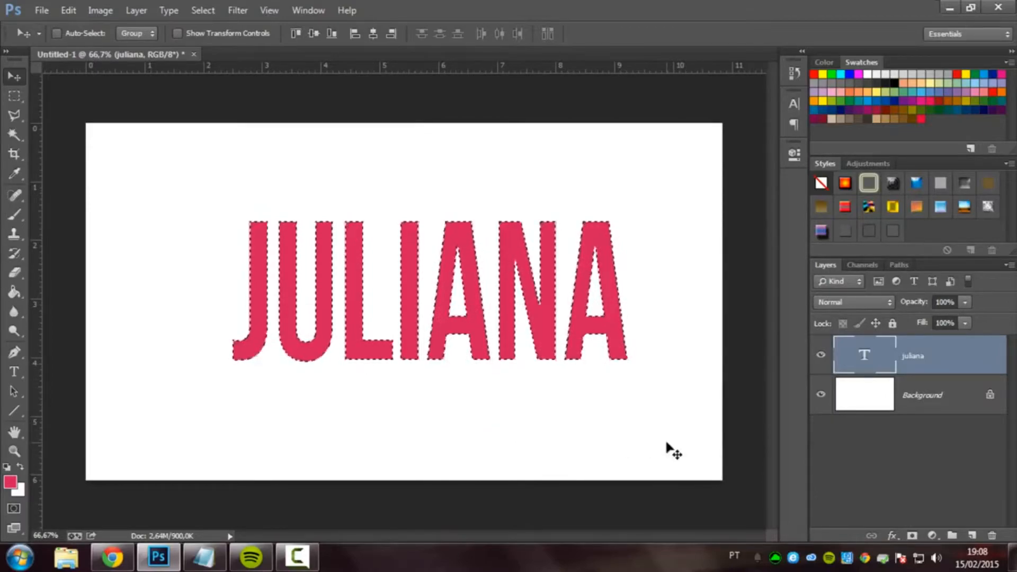
{"action": "left_click", "coordinate": [22, 136]}
{"action": "key", "text": "ctrl+d"}
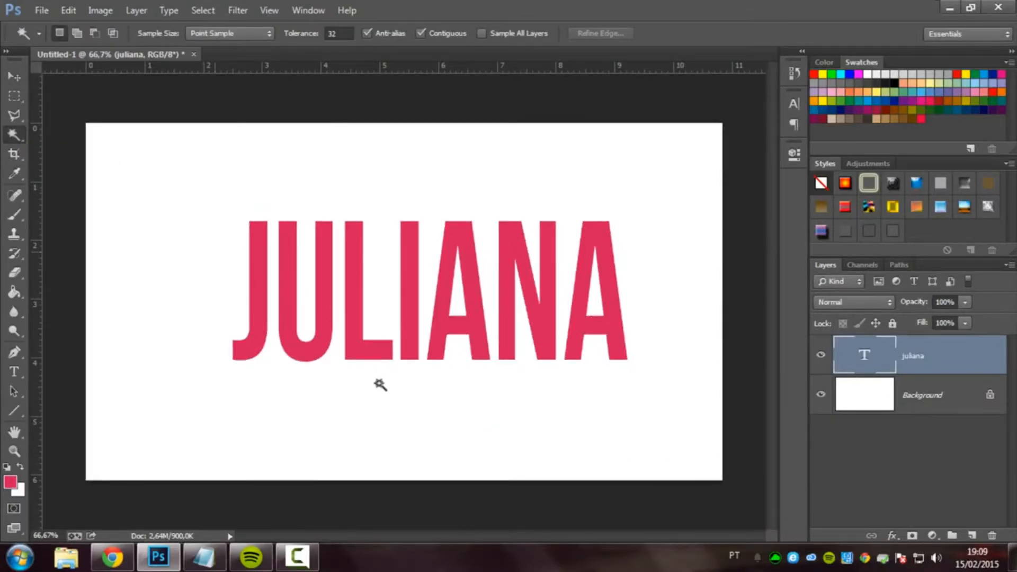
{"action": "left_click", "coordinate": [14, 80]}
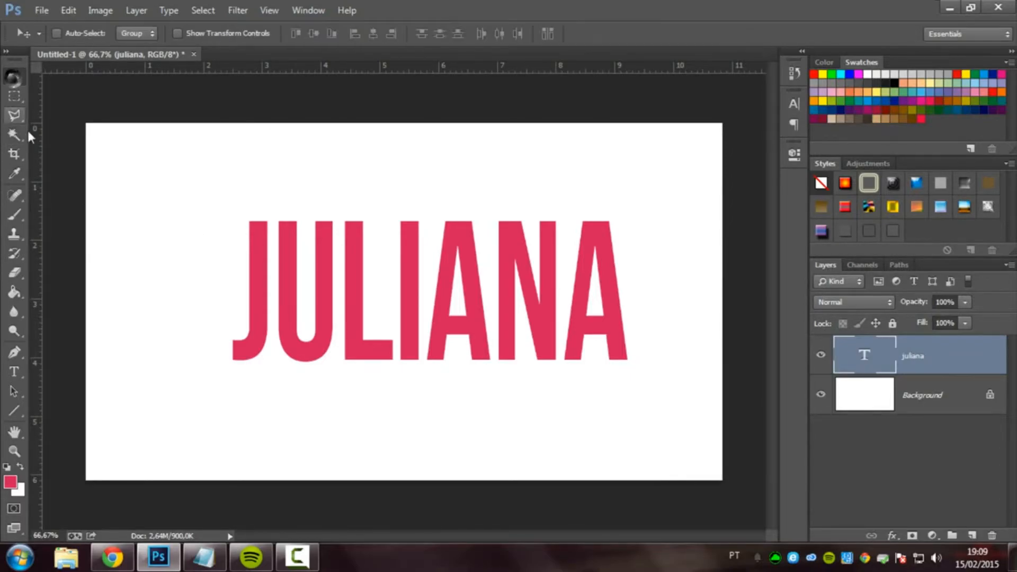
Select the letters J, L and N of the name text together with the Magic Wand Tool, and deselect them.
{"action": "left_click", "coordinate": [20, 135]}
{"action": "right_click", "coordinate": [22, 136]}
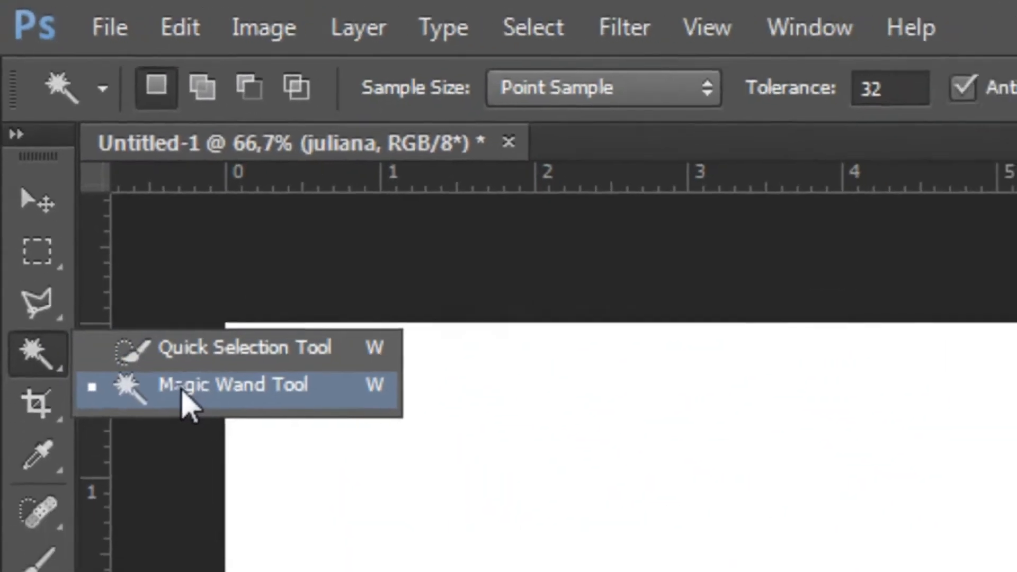
{"action": "left_click", "coordinate": [212, 447]}
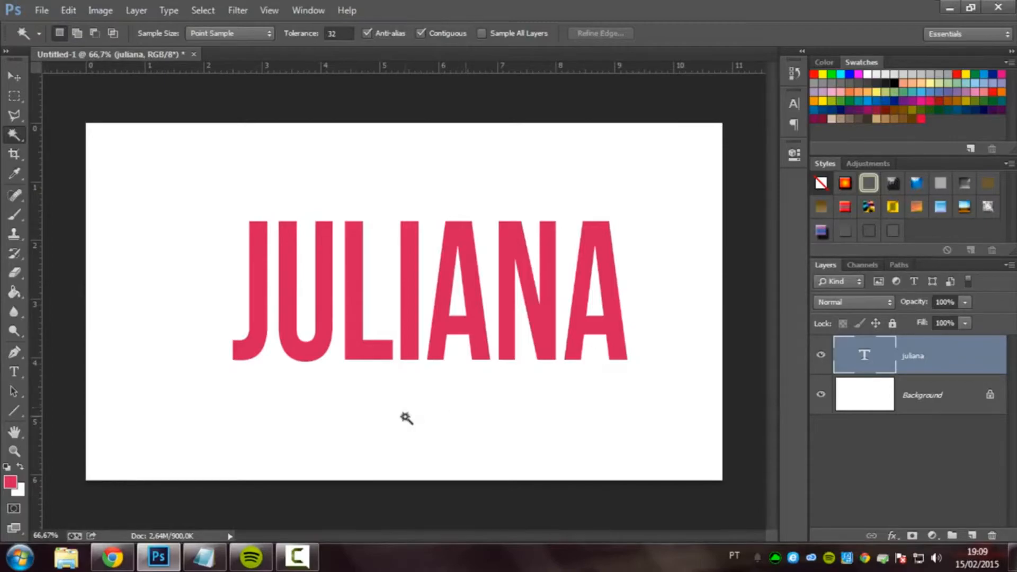
{"action": "right_click", "coordinate": [14, 134]}
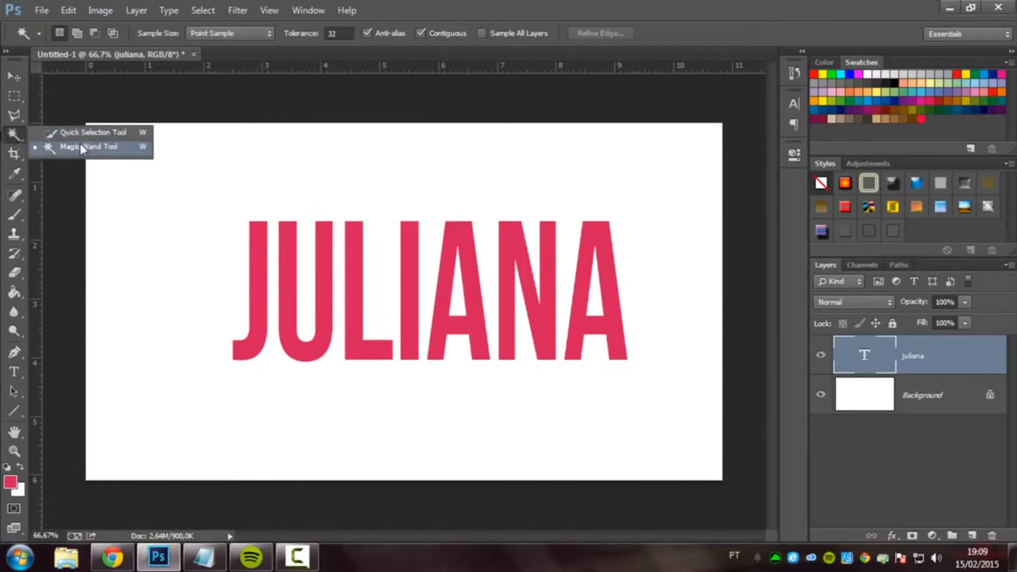
{"action": "left_click", "coordinate": [139, 147]}
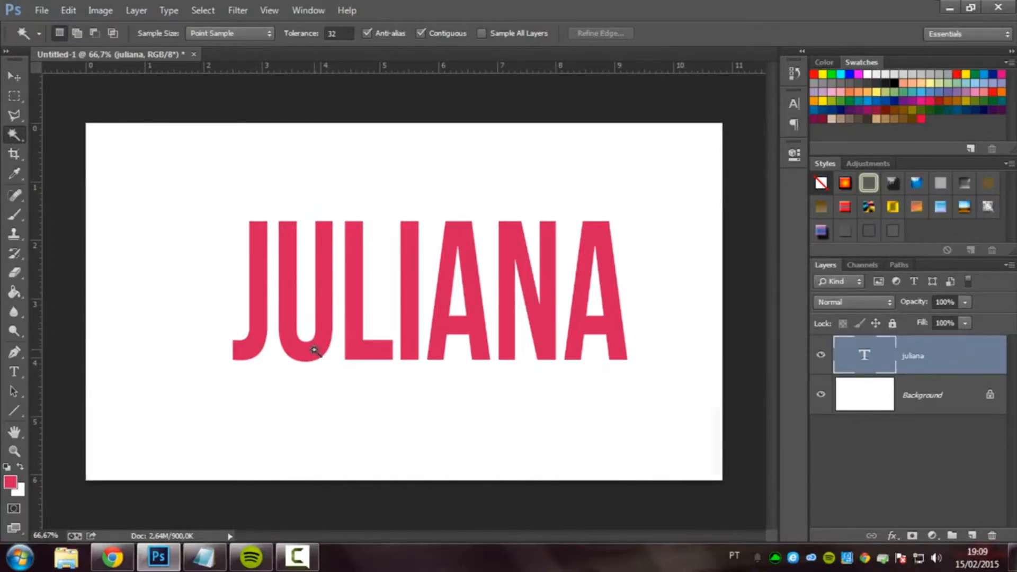
{"action": "key", "text": "shift"}
{"action": "left_click", "coordinate": [255, 291], "text": "shift"}
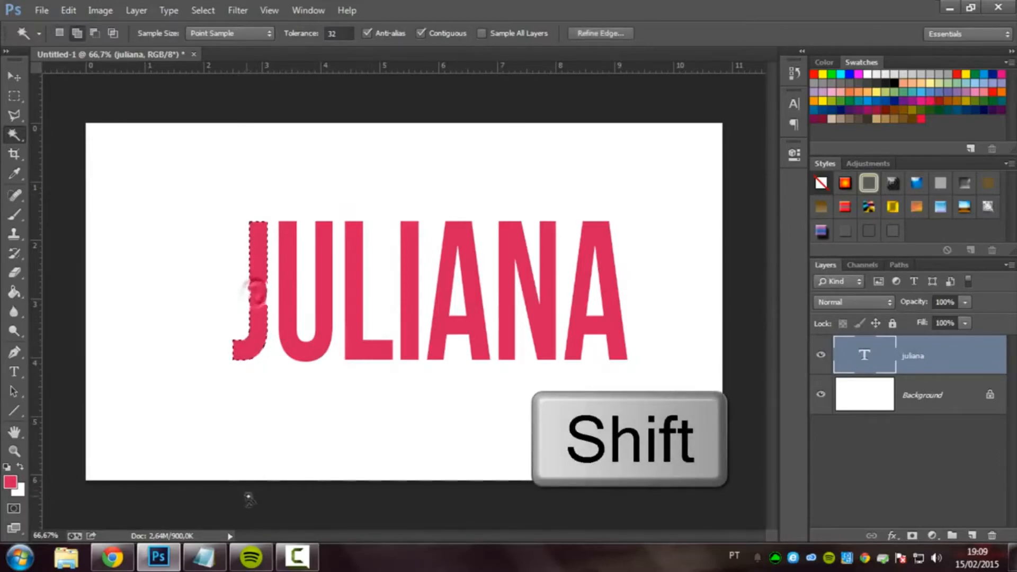
{"action": "left_click", "coordinate": [352, 323], "text": "shift"}
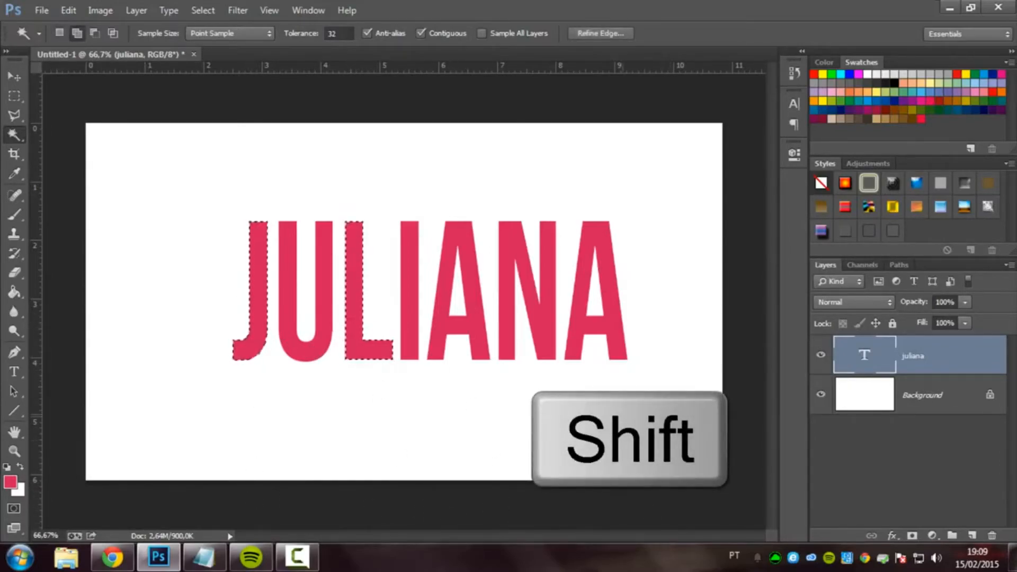
{"action": "left_click", "coordinate": [521, 277], "text": "shift"}
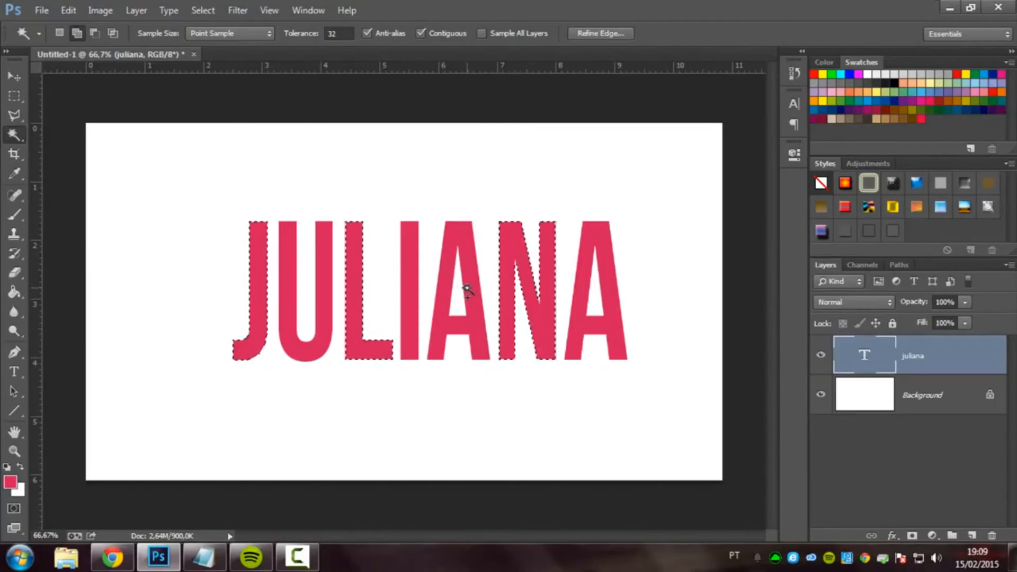
{"action": "key", "text": "ctrl+d"}
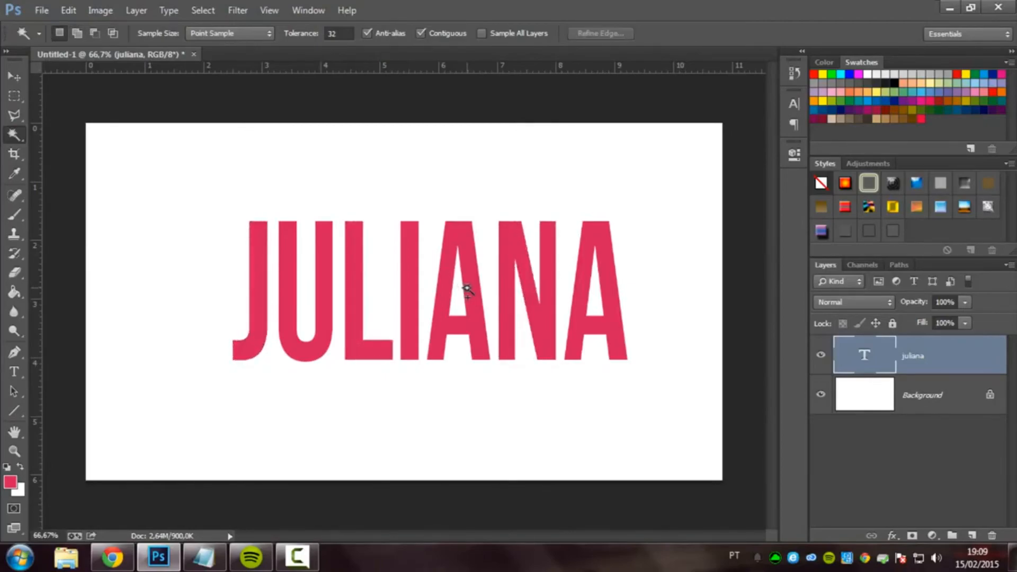